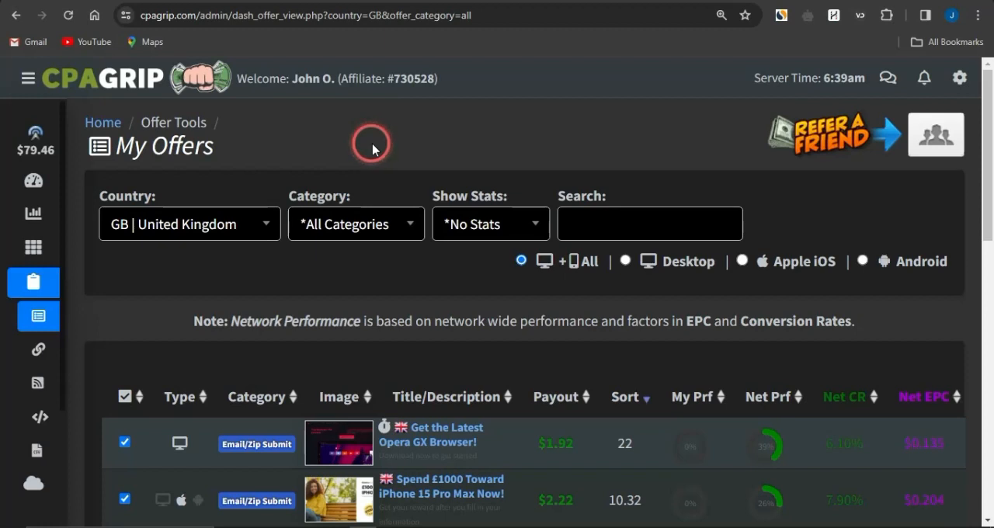
# - Switch to the OJ Marketing channel on YouTube, browse its latest videos and check the subscription's notification options
pyautogui.click(807, 0)
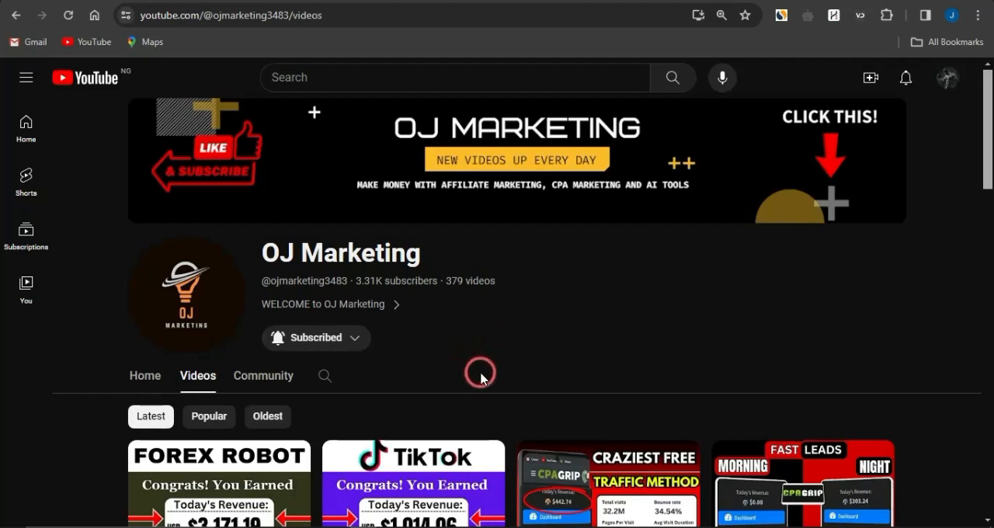
pyautogui.scroll(-3, 480, 378)
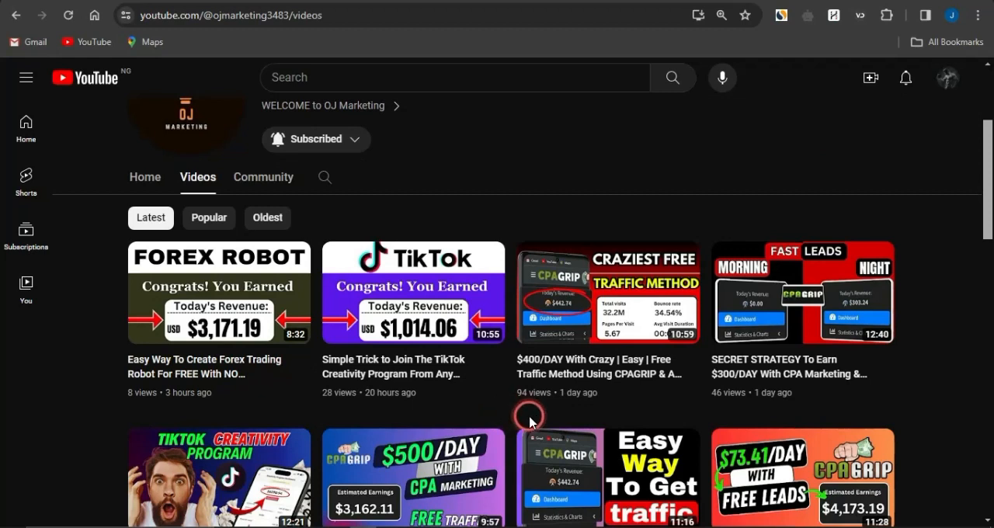
pyautogui.scroll(-1, 530, 423)
pyautogui.scroll(-1, 530, 423)
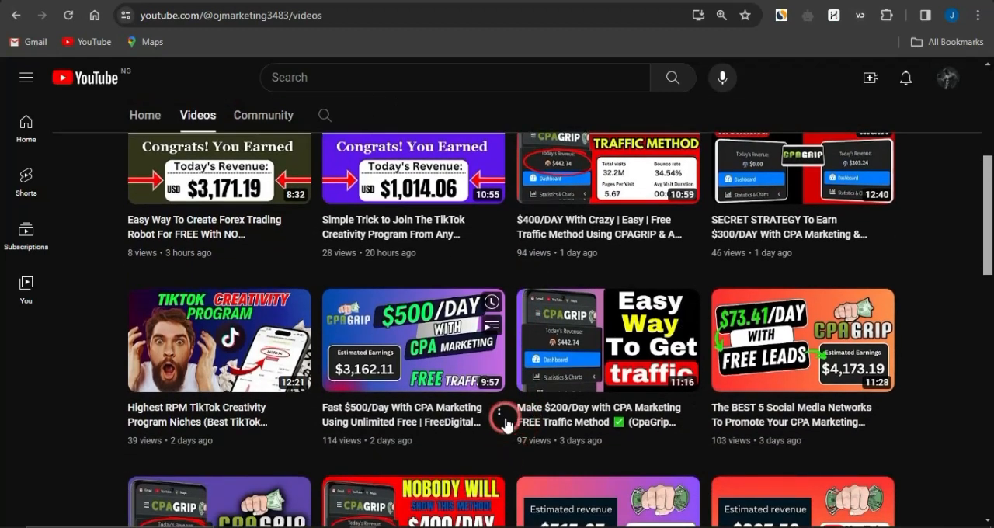
pyautogui.scroll(-2, 504, 417)
pyautogui.scroll(-4, 505, 423)
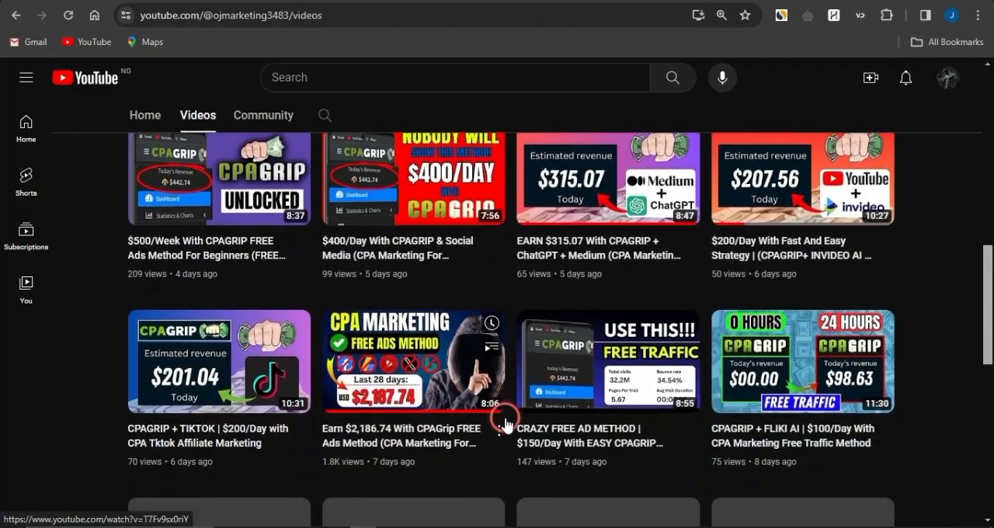
pyautogui.scroll(5, 503, 422)
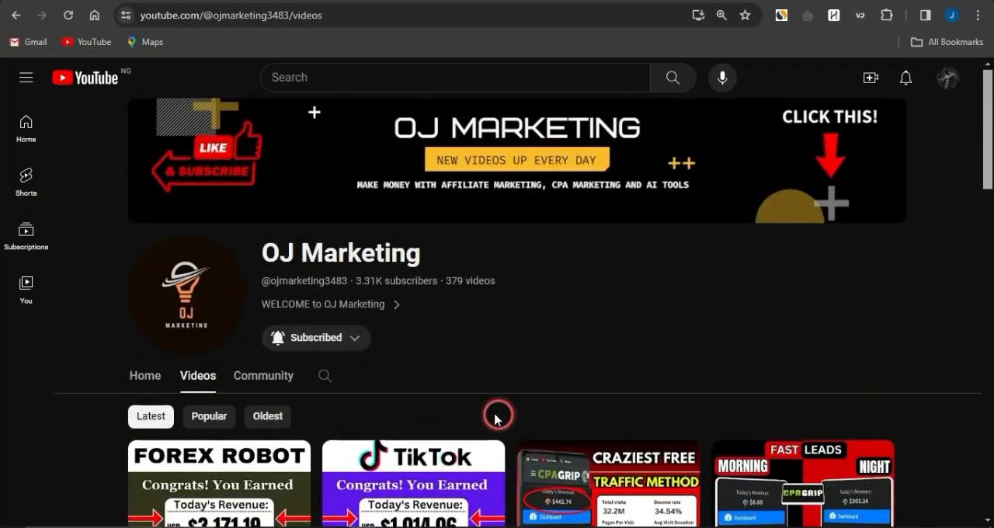
pyautogui.click(354, 340)
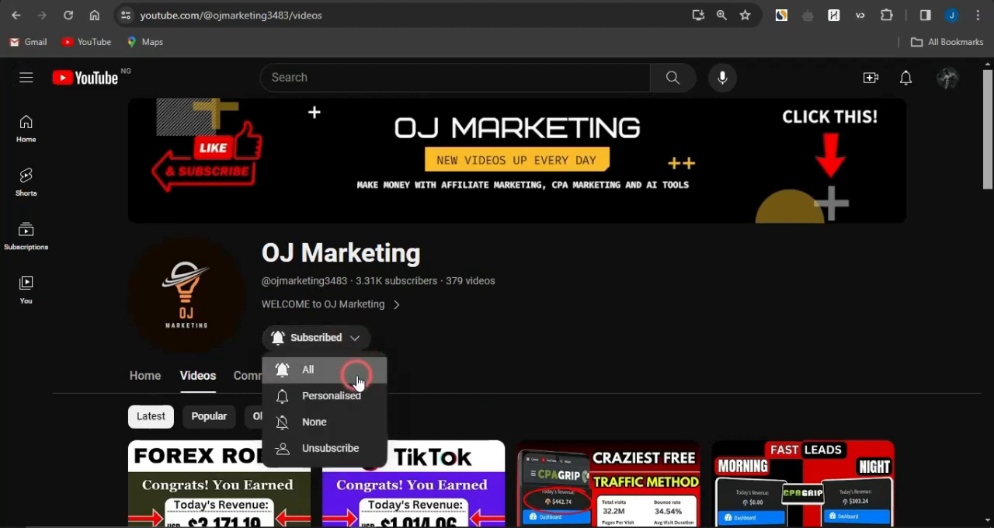
pyautogui.click(499, 351)
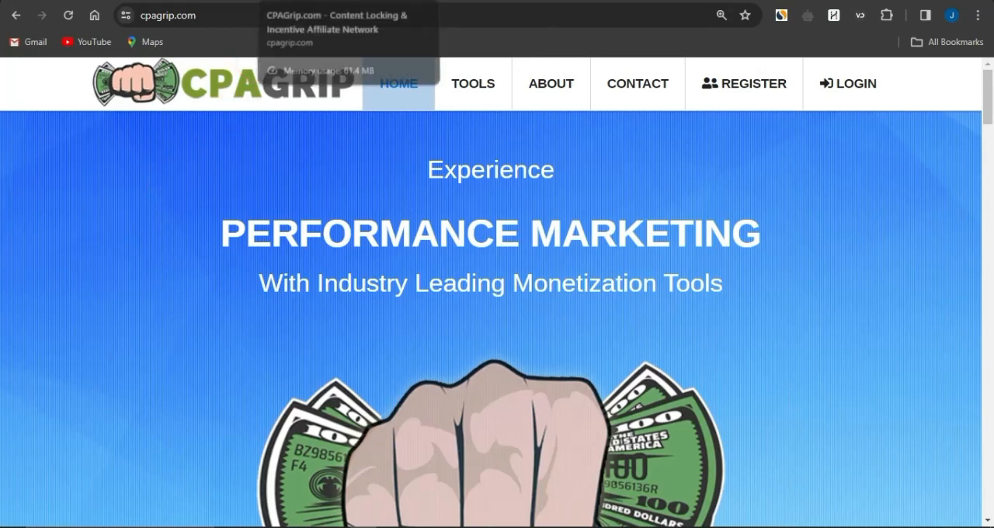
# - Switch to the Fliki website and examine its homepage introduction, features and use cases
pyautogui.click(632, 1)
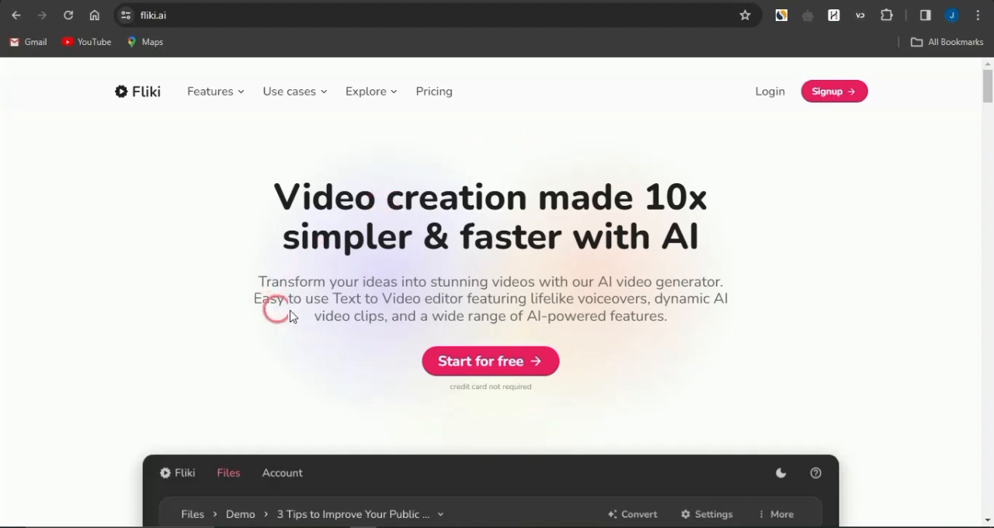
pyautogui.moveTo(333, 299); pyautogui.dragTo(380, 304)
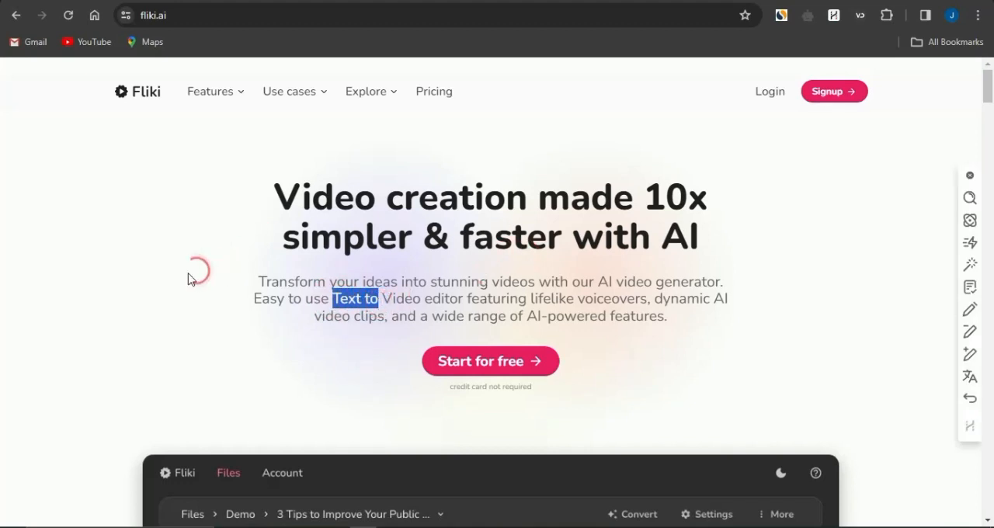
pyautogui.click(163, 277)
pyautogui.scroll(-1, 149, 329)
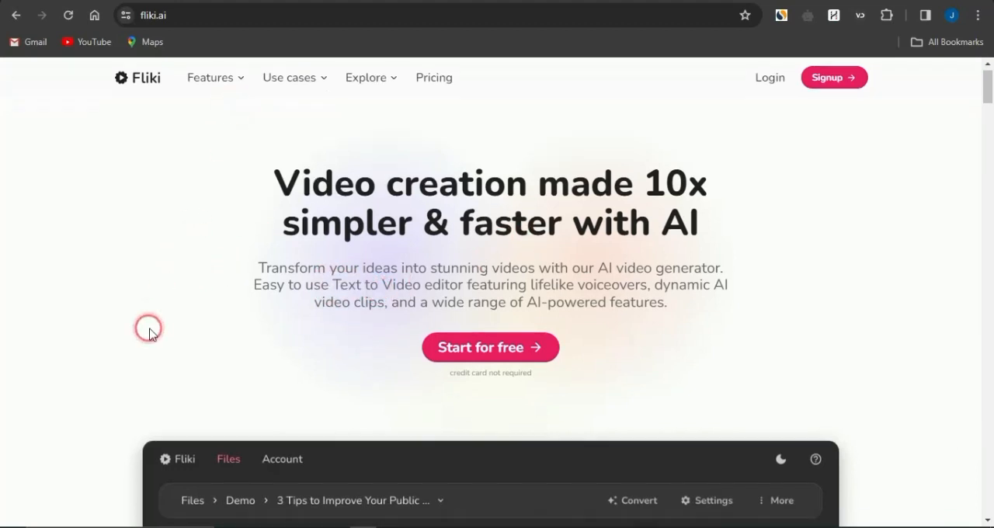
pyautogui.scroll(1, 149, 329)
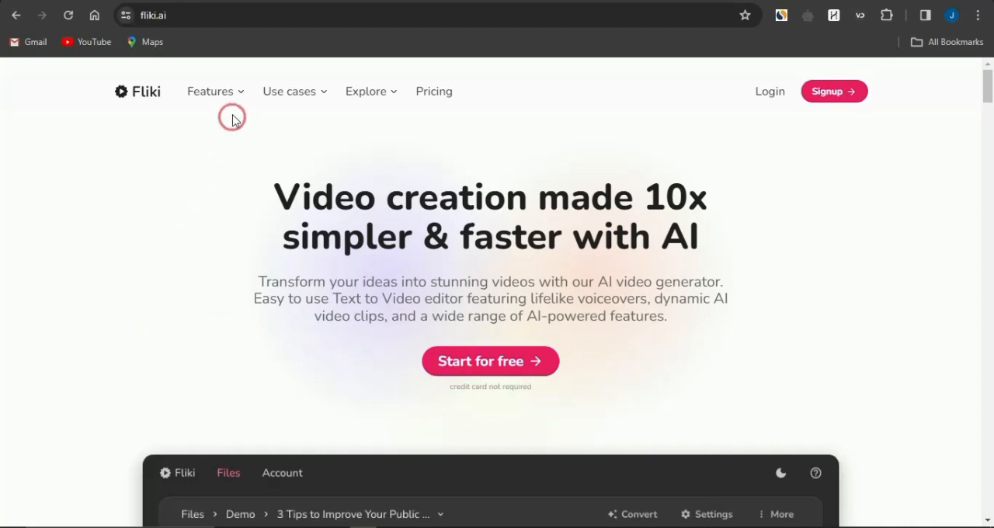
pyautogui.moveTo(224, 97)
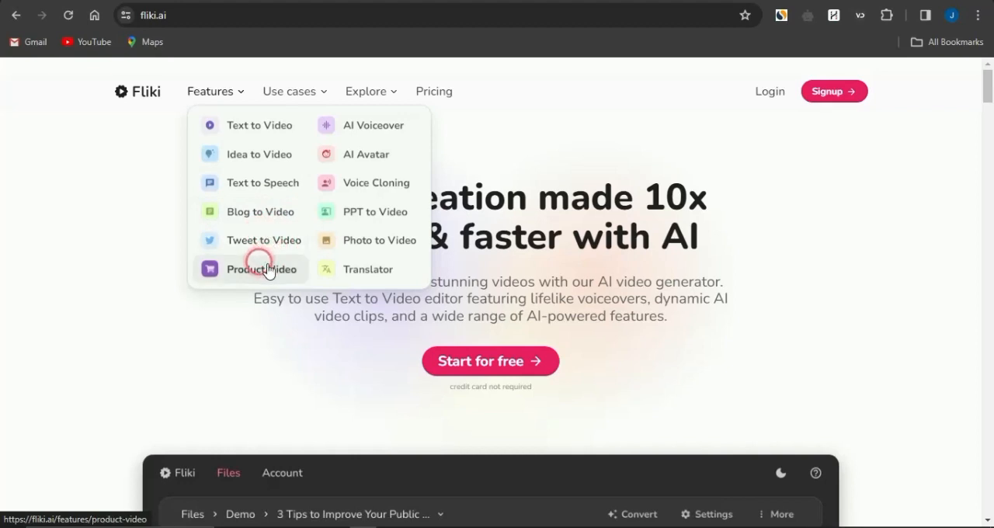
pyautogui.moveTo(300, 101)
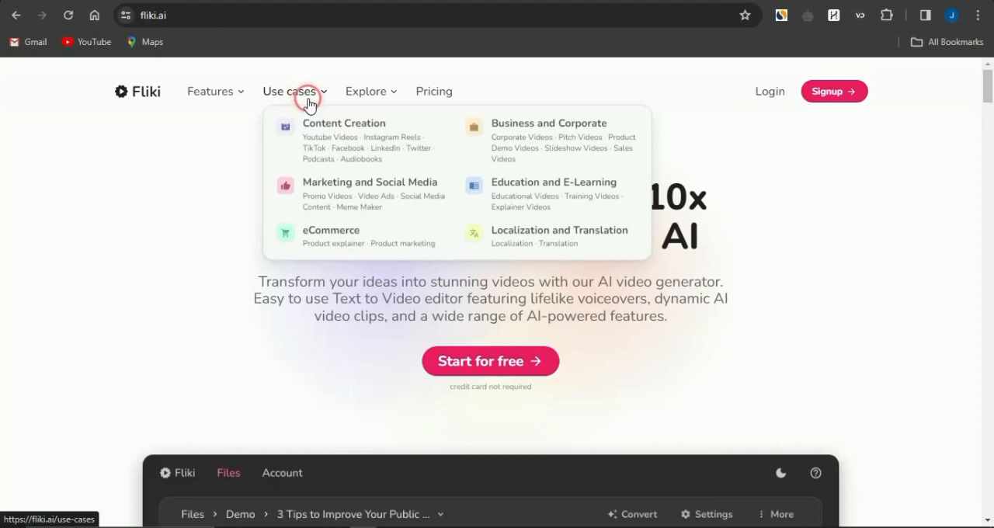
pyautogui.moveTo(371, 96)
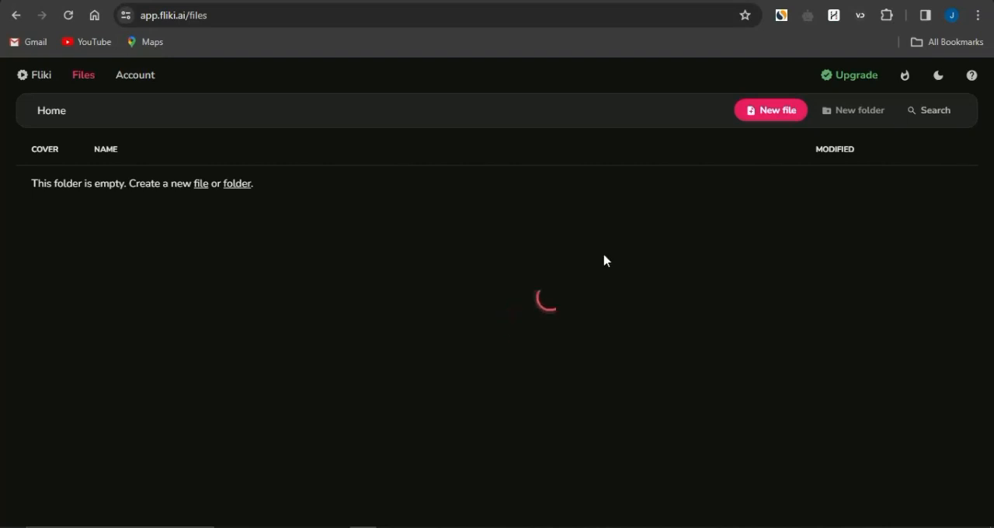
# - Start a new video file in Fliki with English as the language, United States as the dialect and Tutorial as the file name
pyautogui.click(772, 111)
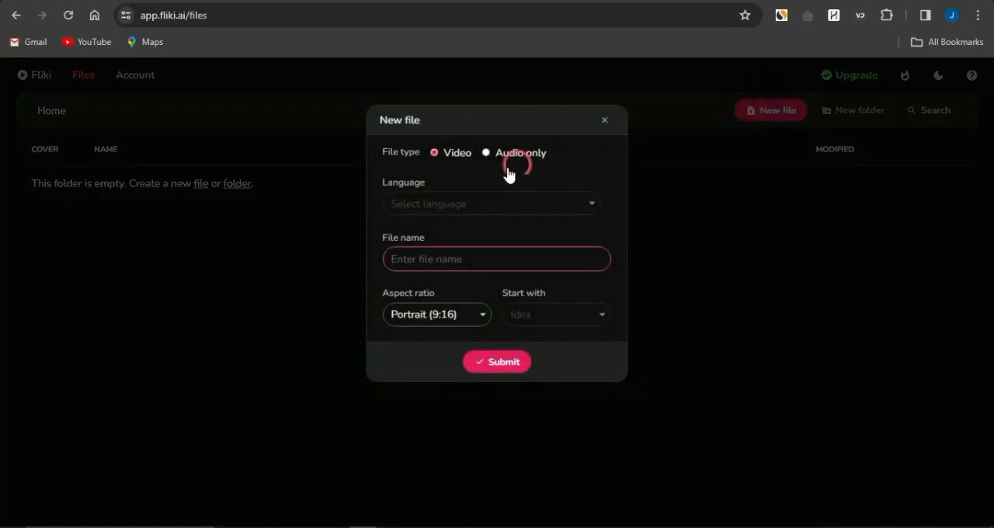
pyautogui.click(434, 208)
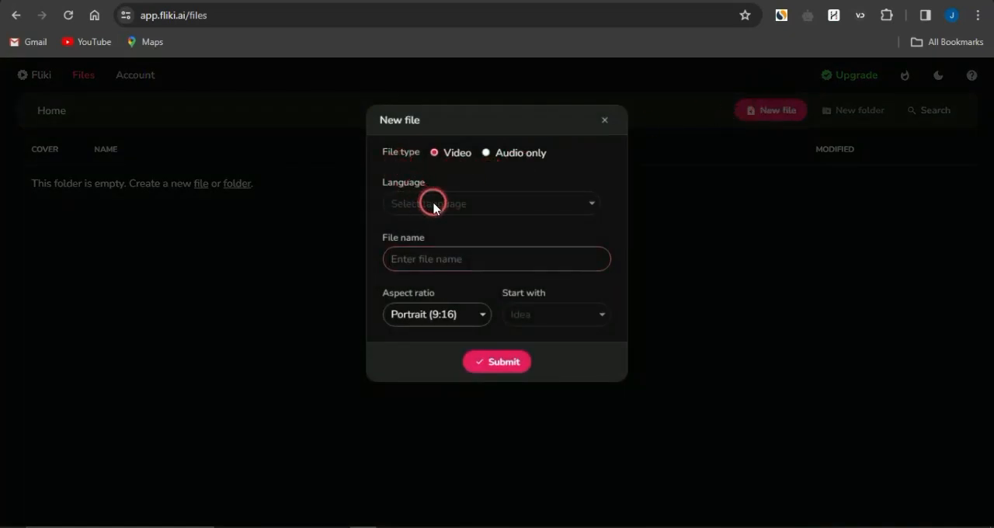
pyautogui.click(593, 205)
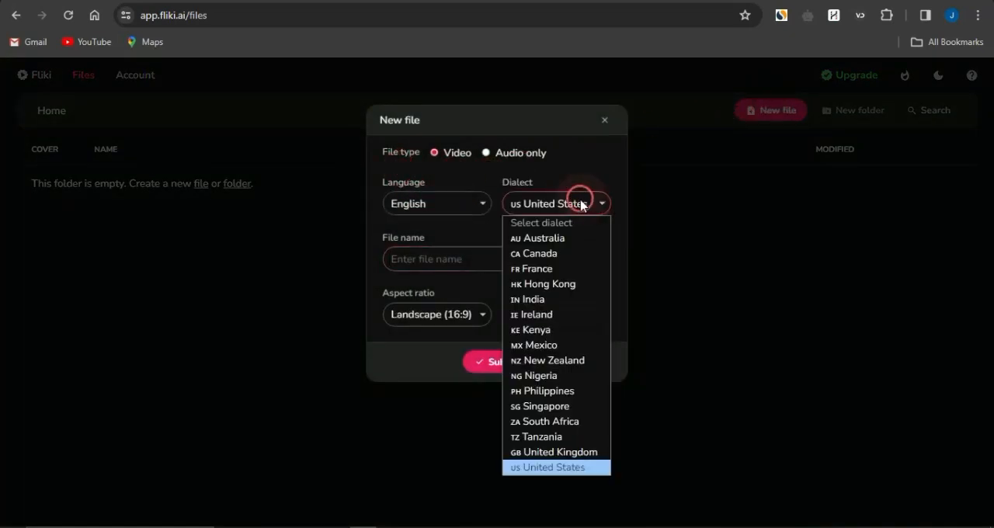
pyautogui.click(419, 208)
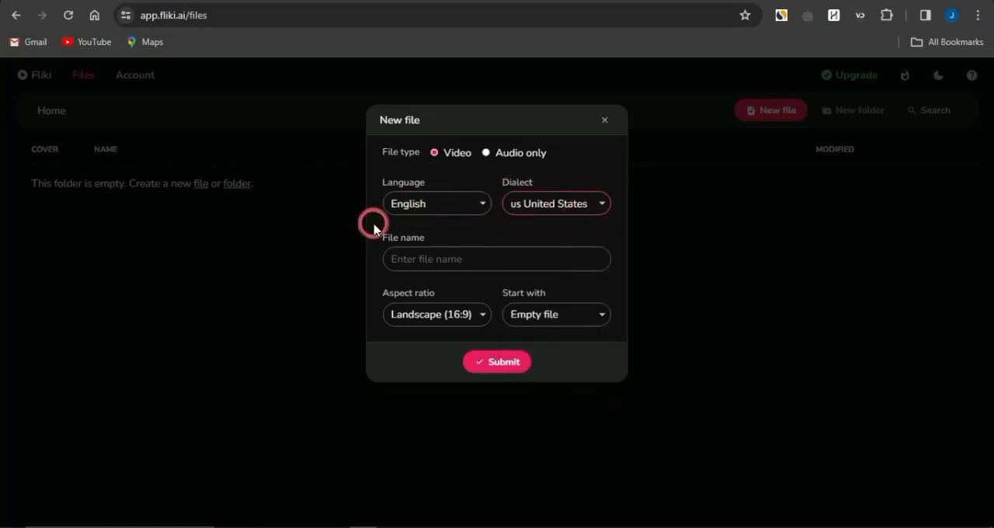
pyautogui.click(443, 261)
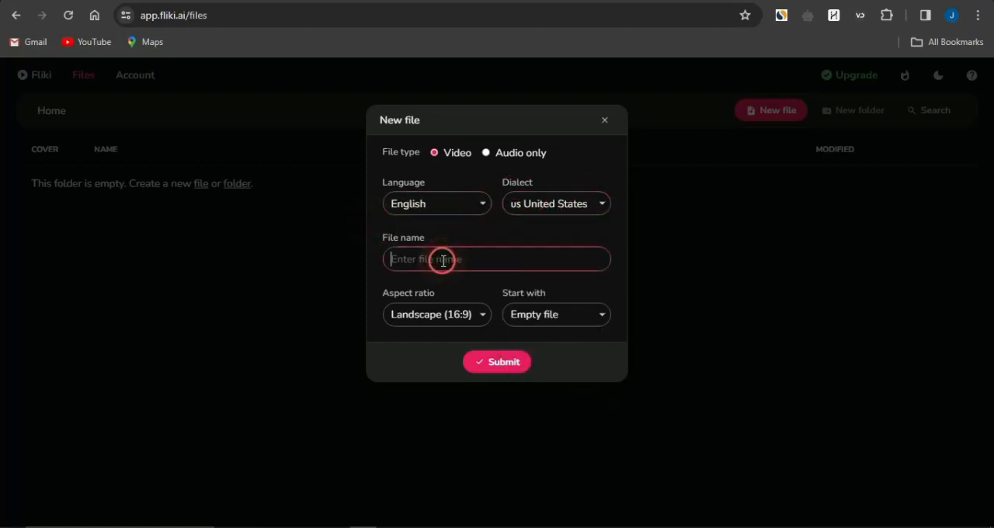
pyautogui.write('T')
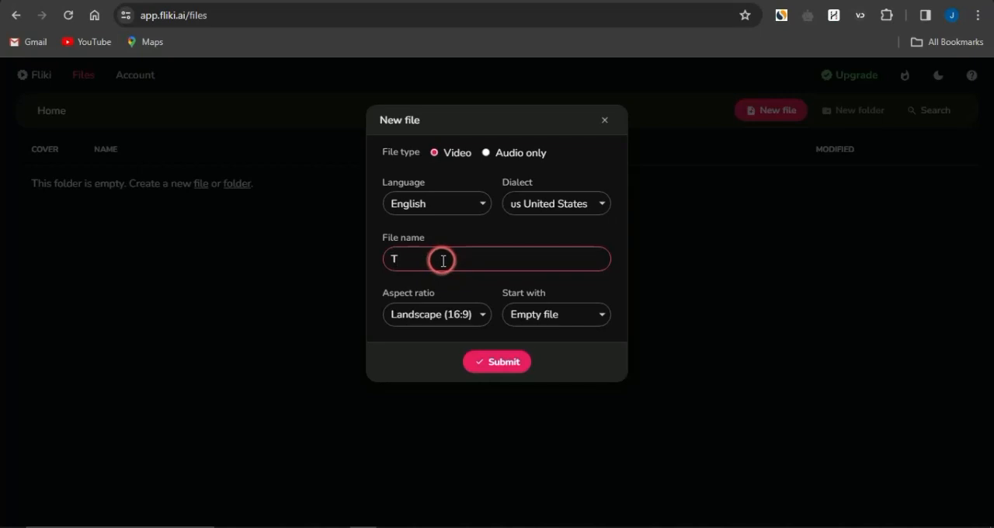
pyautogui.write('utorial')
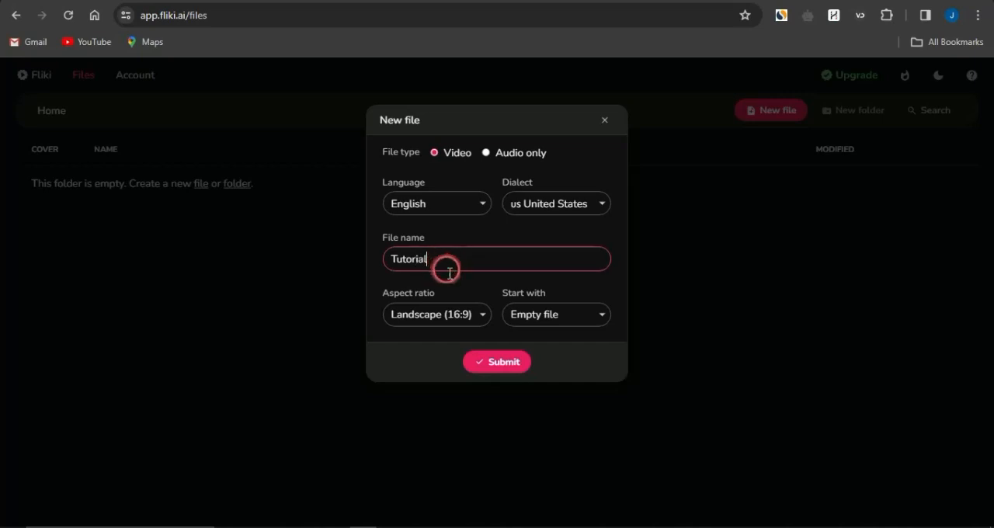
# - Keep the Landscape (16:9) aspect ratio, start with an Empty file and create the Tutorial file
pyautogui.click(476, 317)
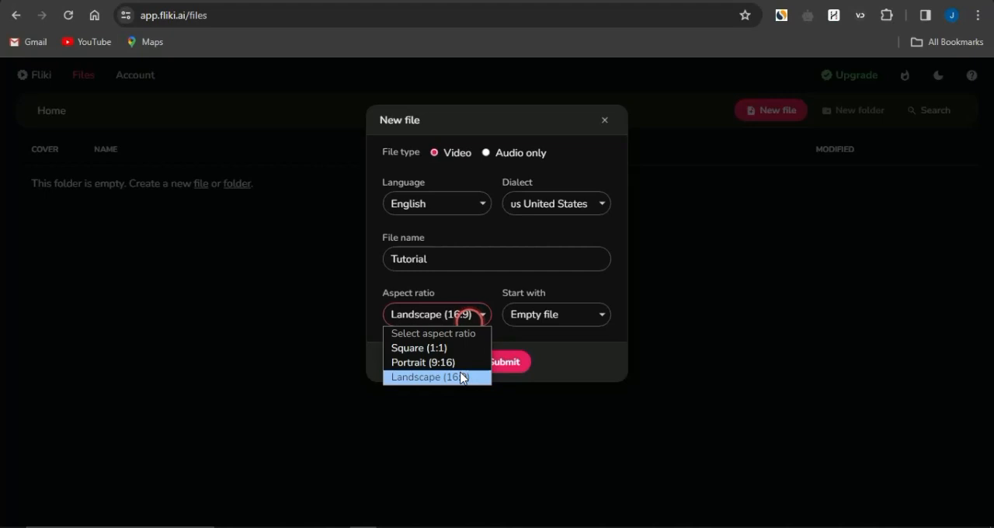
pyautogui.click(541, 340)
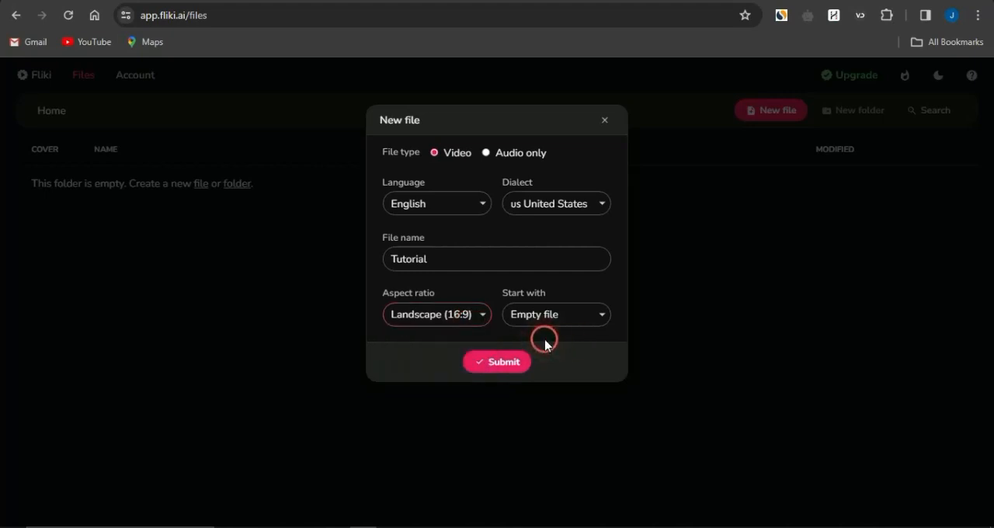
pyautogui.click(603, 314)
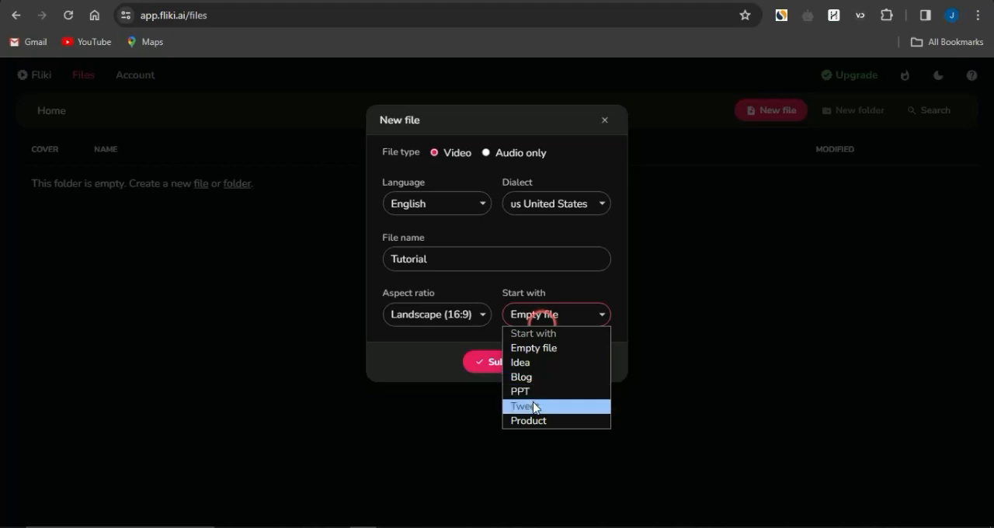
pyautogui.click(411, 361)
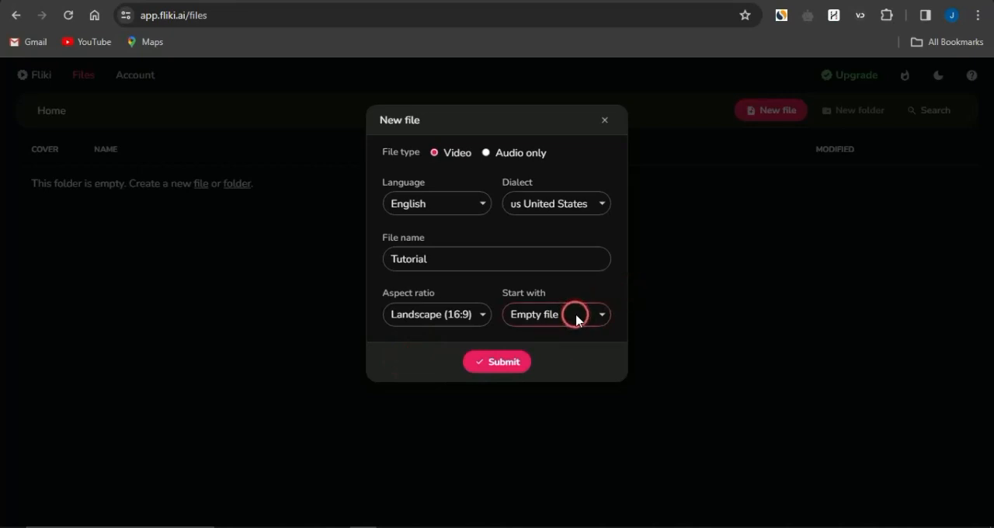
pyautogui.click(497, 362)
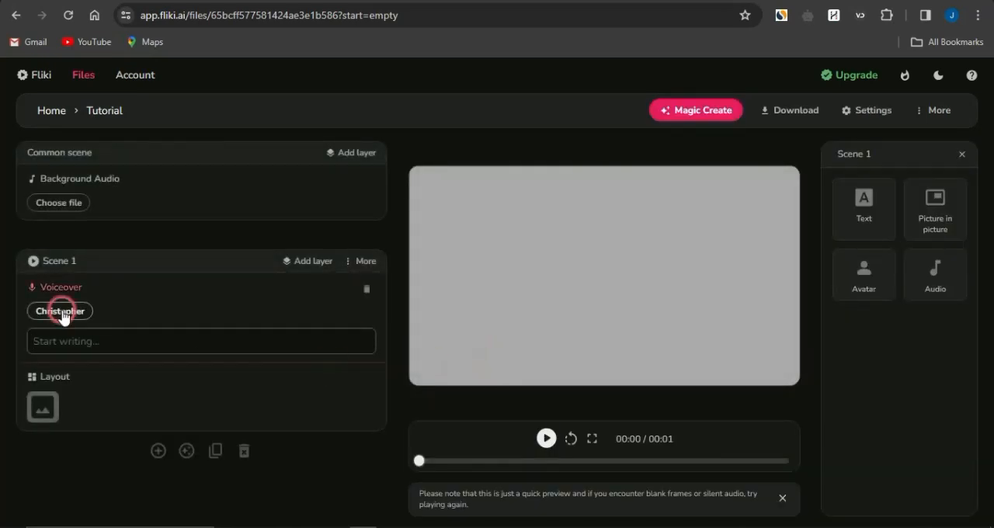
# - Ready Scene 1's voiceover script for text entry, switch to ChatGPT and review the prompt and article about ancient Egypt
pyautogui.click(112, 347)
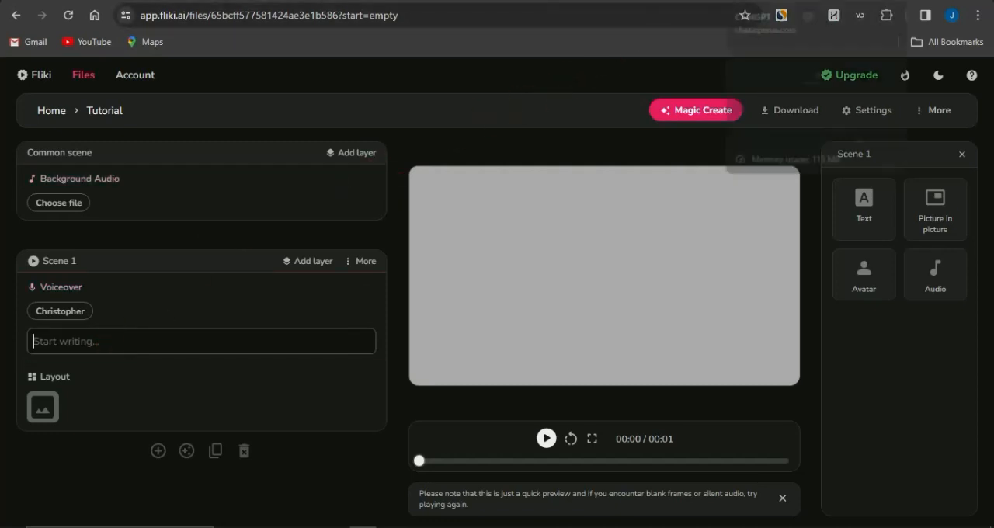
pyautogui.click(785, 1)
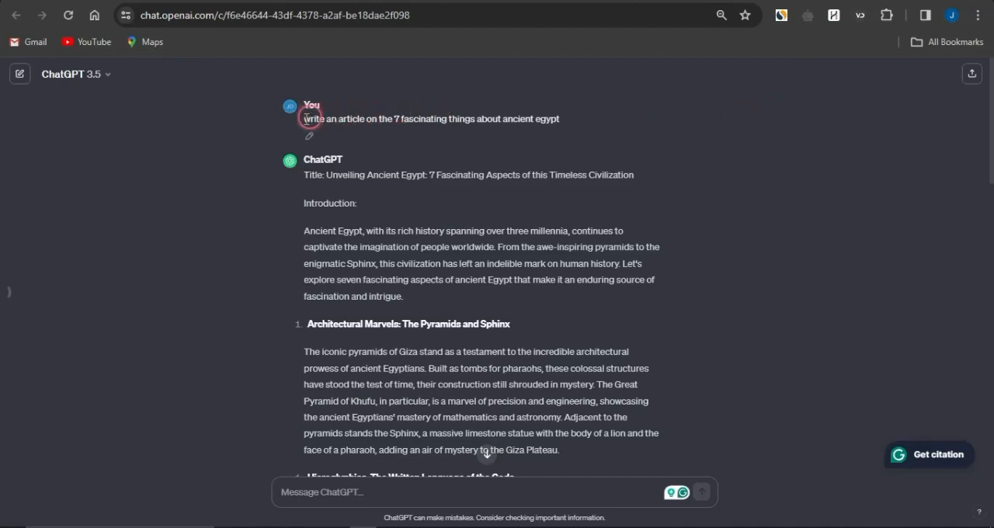
pyautogui.moveTo(302, 124); pyautogui.dragTo(537, 124)
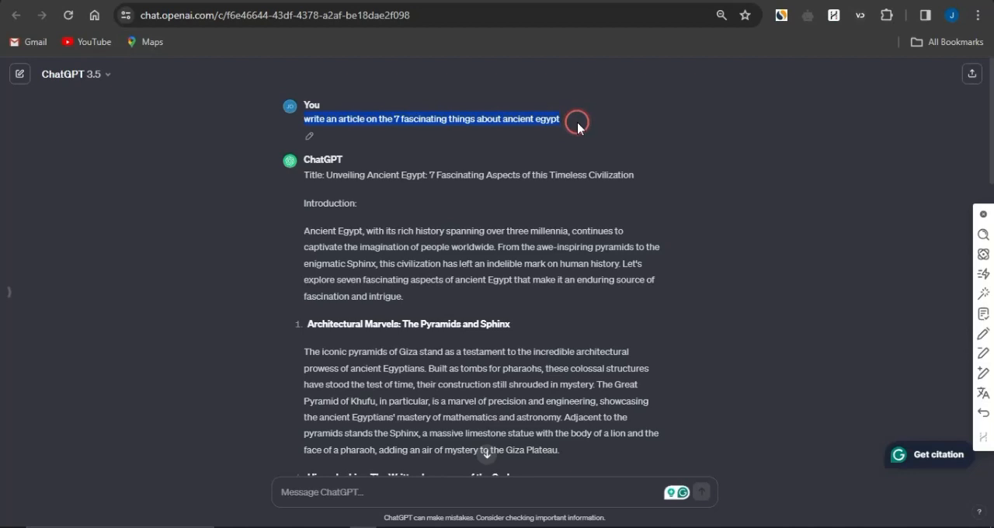
pyautogui.click(249, 361)
pyautogui.scroll(-3, 250, 363)
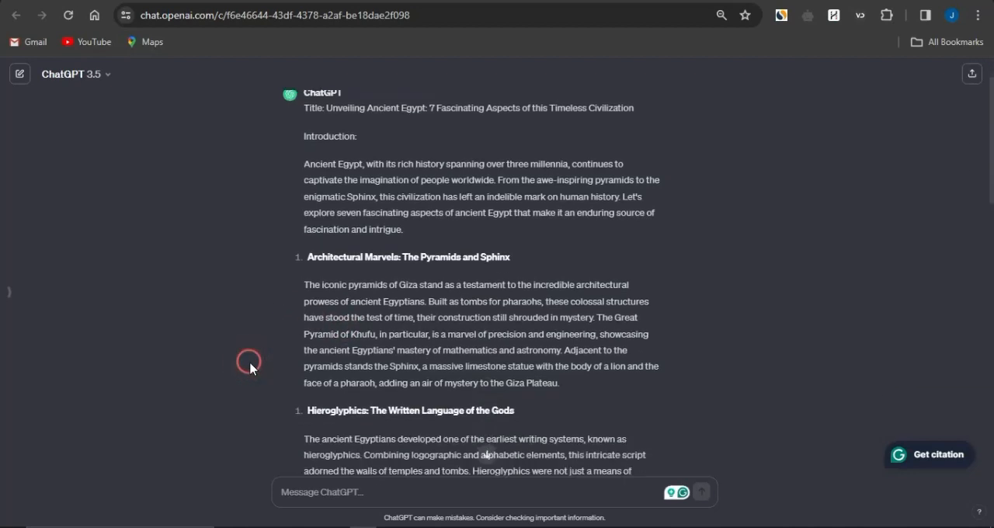
pyautogui.scroll(-10, 249, 364)
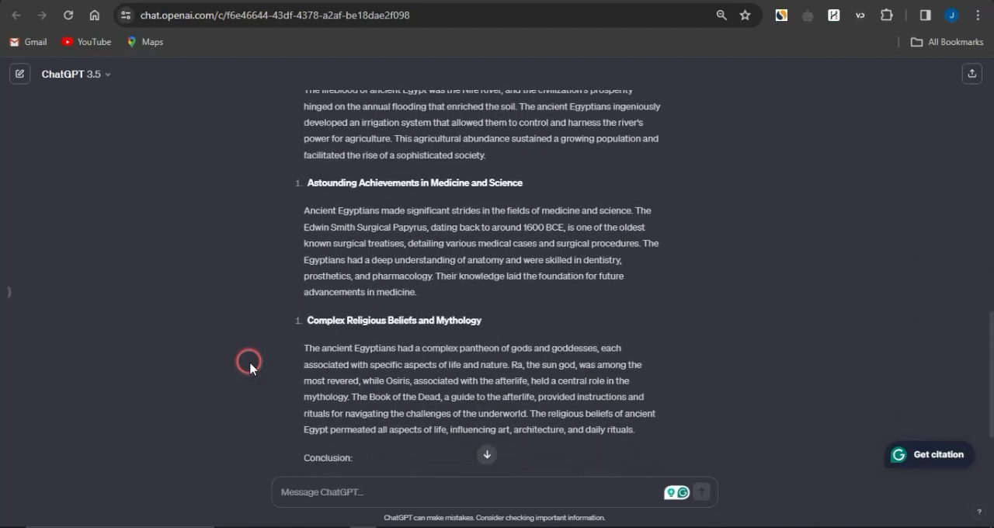
pyautogui.scroll(15, 249, 363)
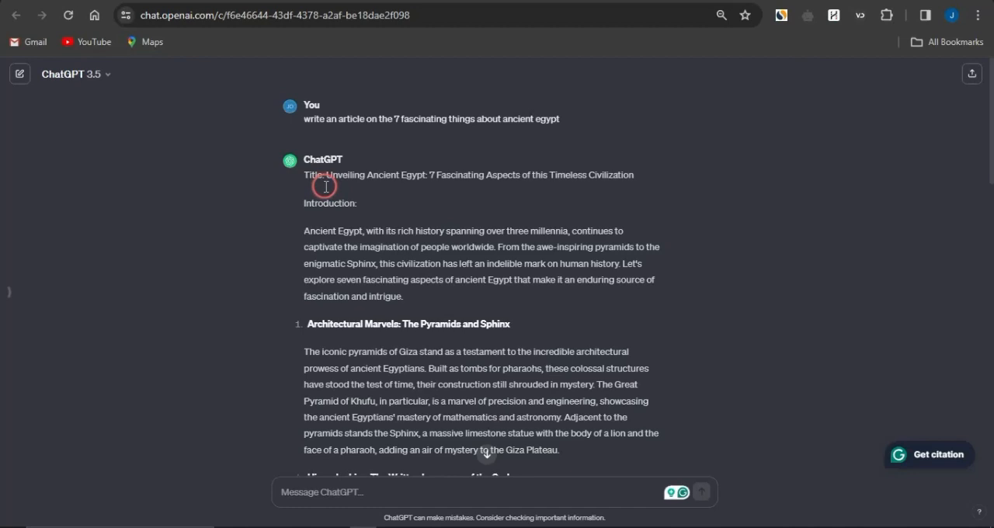
# - Select the ancient Egypt article's text from the introduction paragraph through the end of the Architectural Marvels section
pyautogui.moveTo(304, 231); pyautogui.dragTo(562, 451)
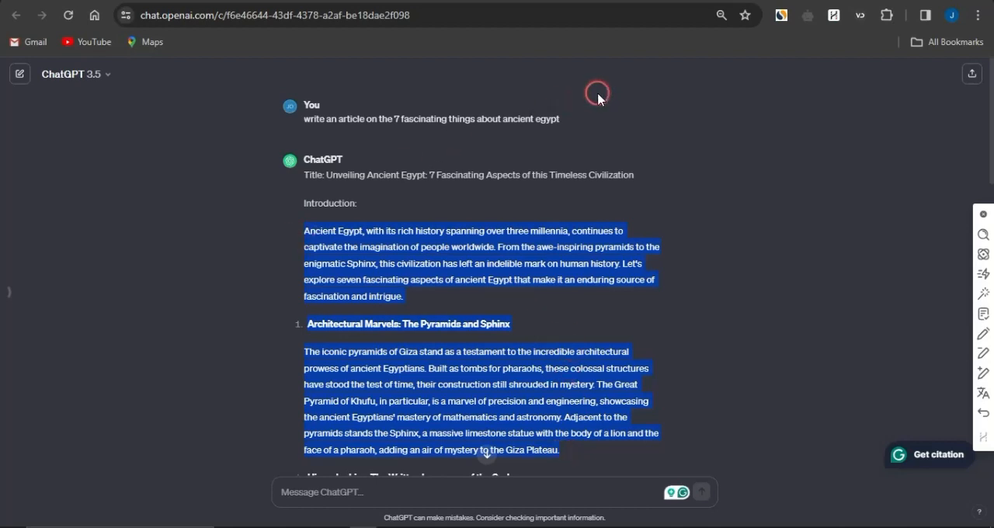
pyautogui.scroll(-3, 597, 92)
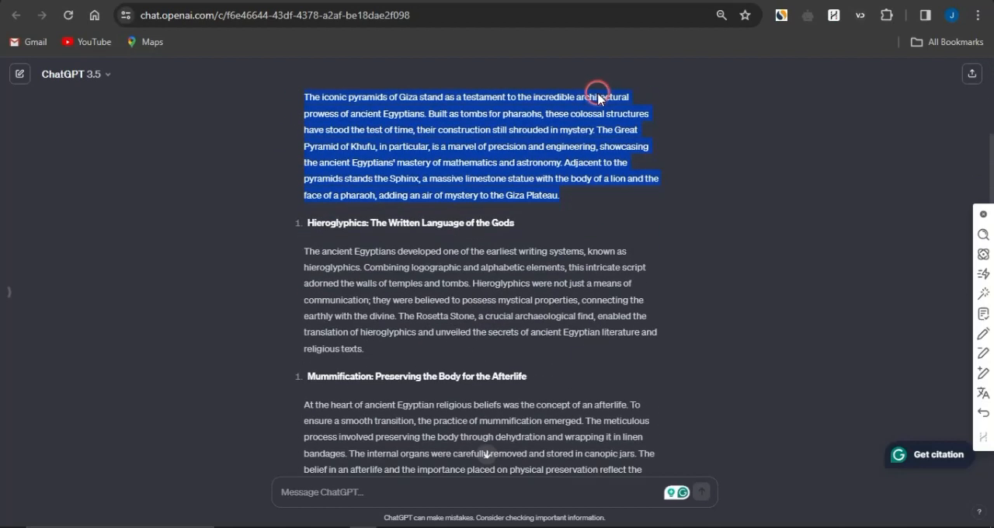
pyautogui.scroll(5, 597, 90)
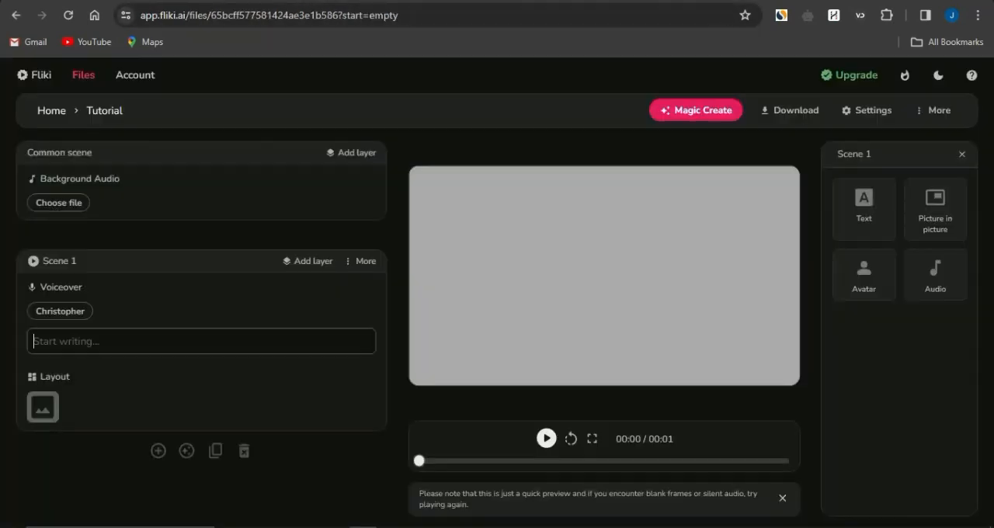
# - Paste the copied ancient Egypt article text into Scene 1's voiceover script and check the generated scenes
pyautogui.click(98, 342)
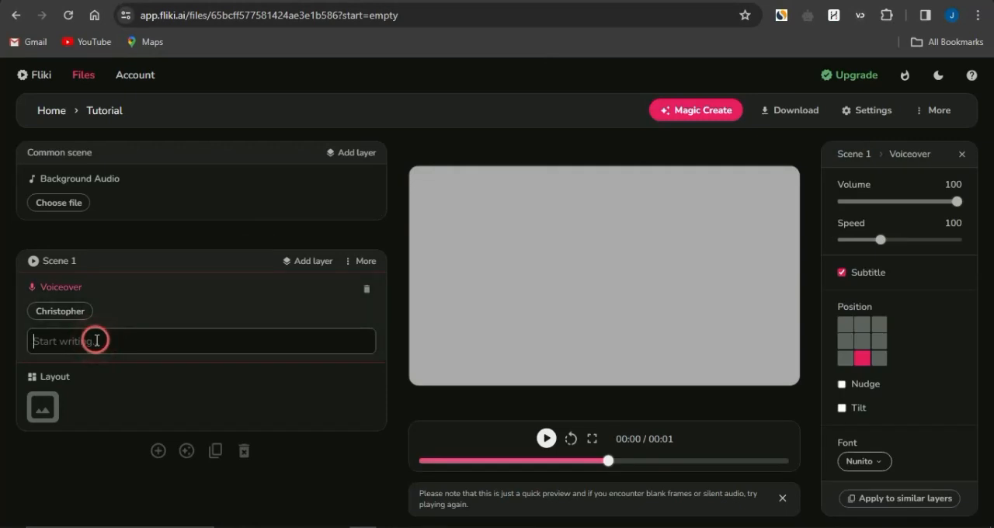
pyautogui.hotkey('ctrl', 'v')
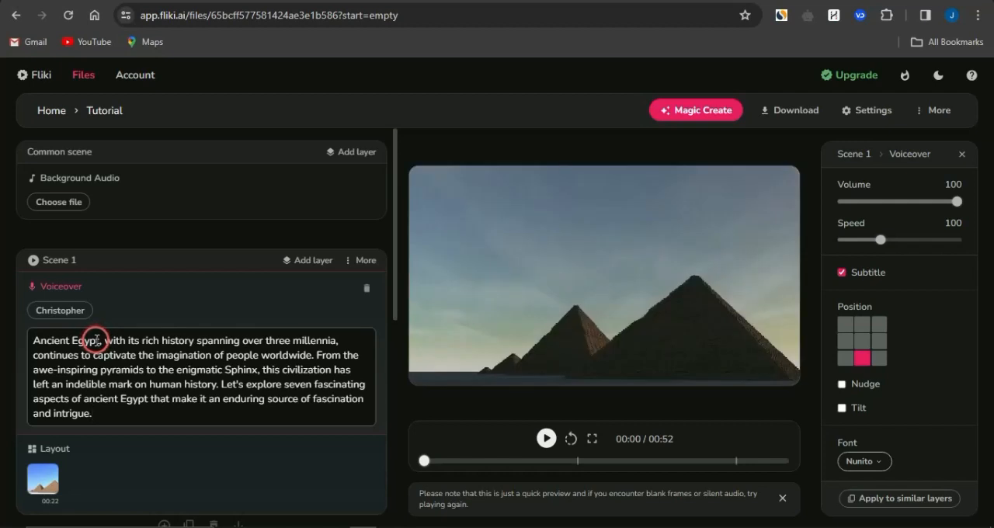
pyautogui.scroll(-10, 96, 339)
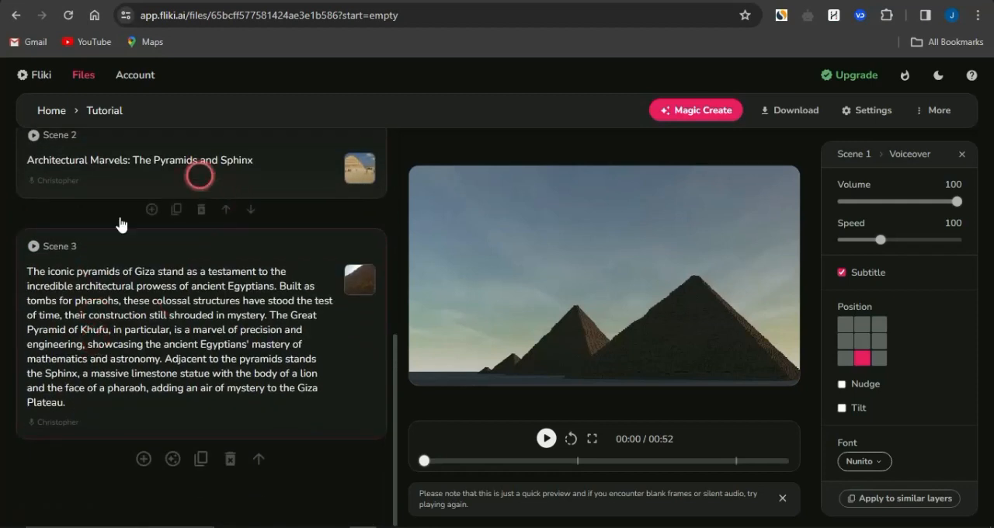
pyautogui.scroll(10, 167, 267)
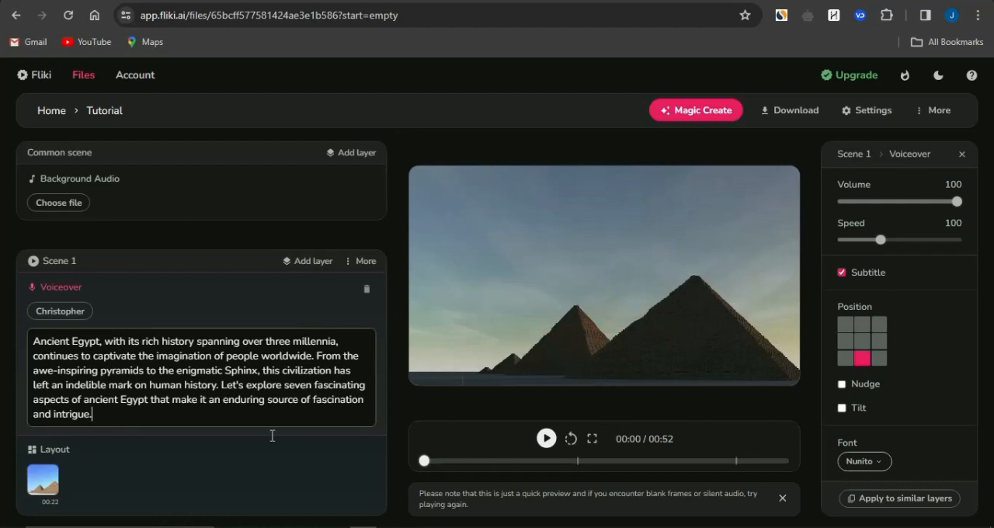
pyautogui.scroll(-3, 213, 466)
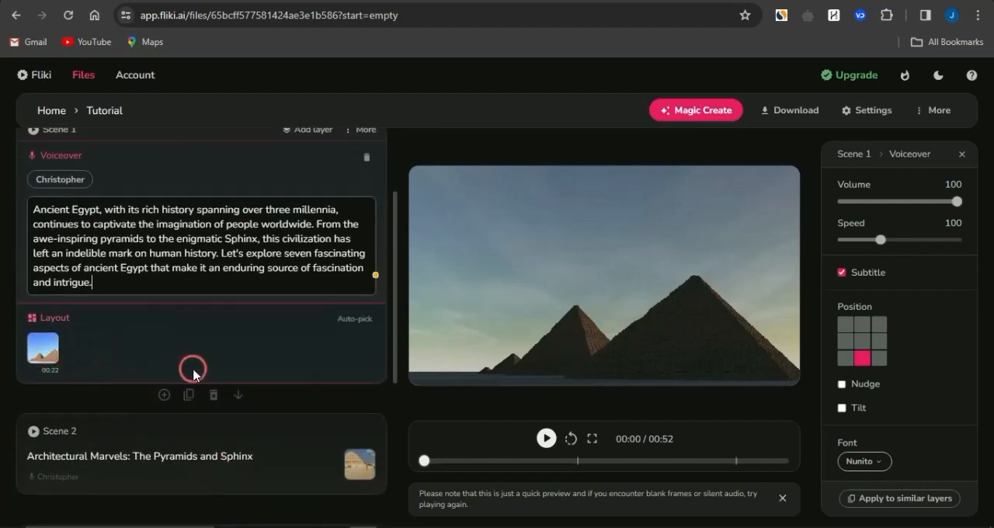
# - Inspect the layout layers and media of Scene 2 and Scene 1
pyautogui.scroll(-2, 202, 371)
pyautogui.click(253, 373)
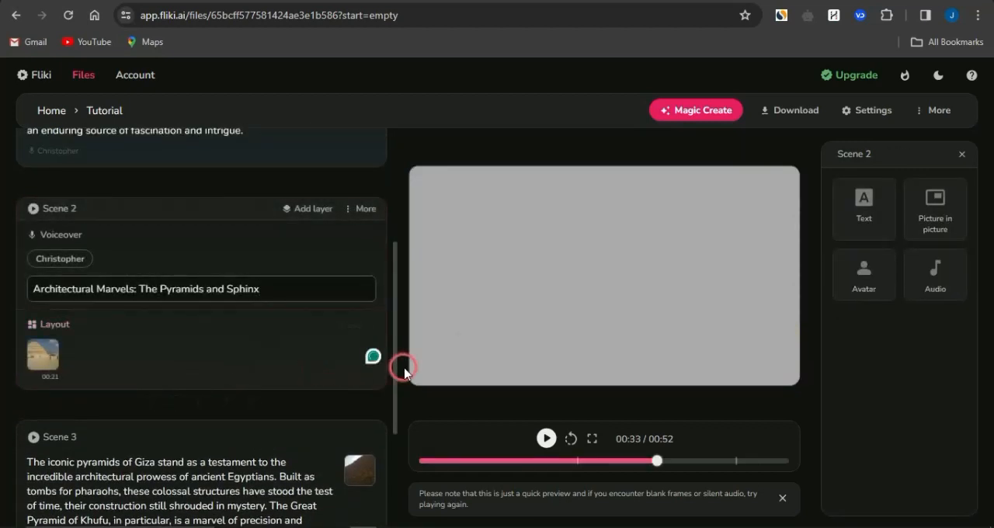
pyautogui.click(204, 354)
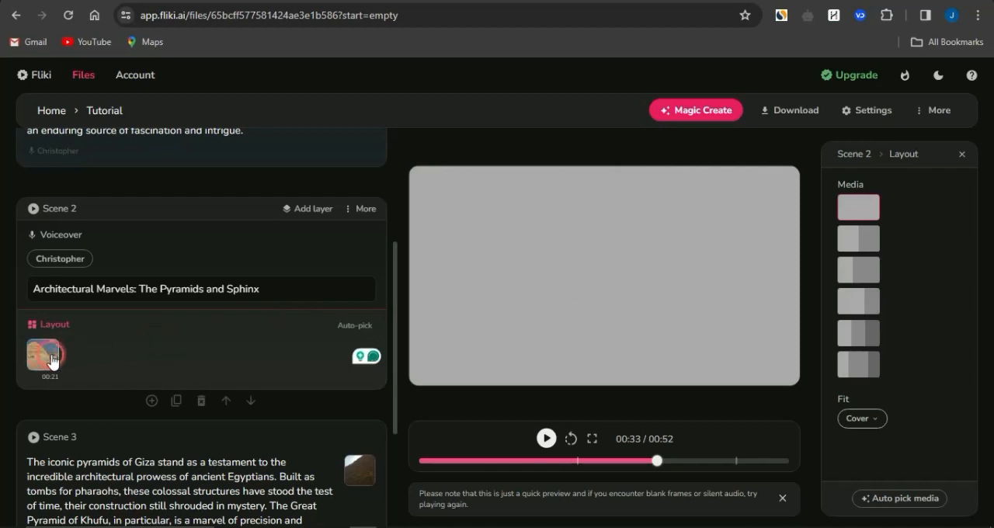
pyautogui.scroll(-3, 218, 357)
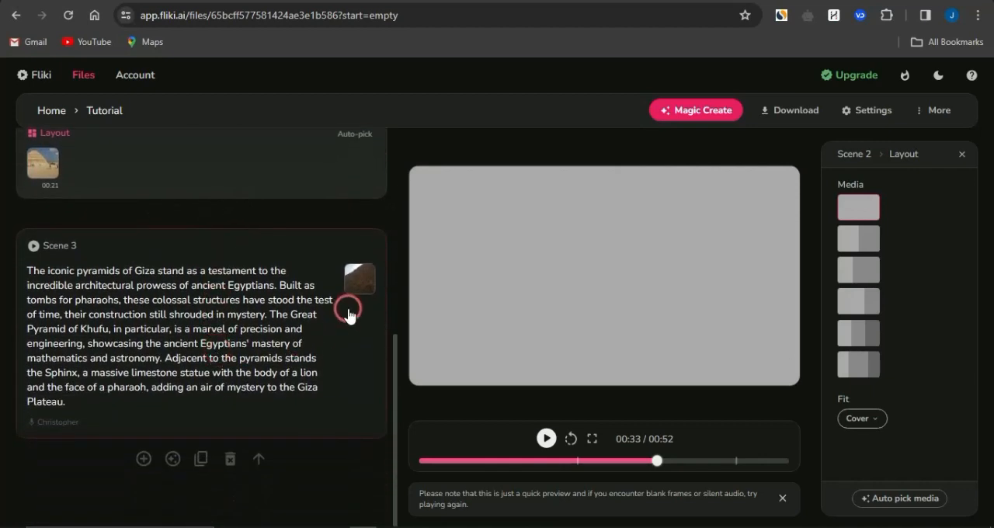
pyautogui.scroll(10, 304, 377)
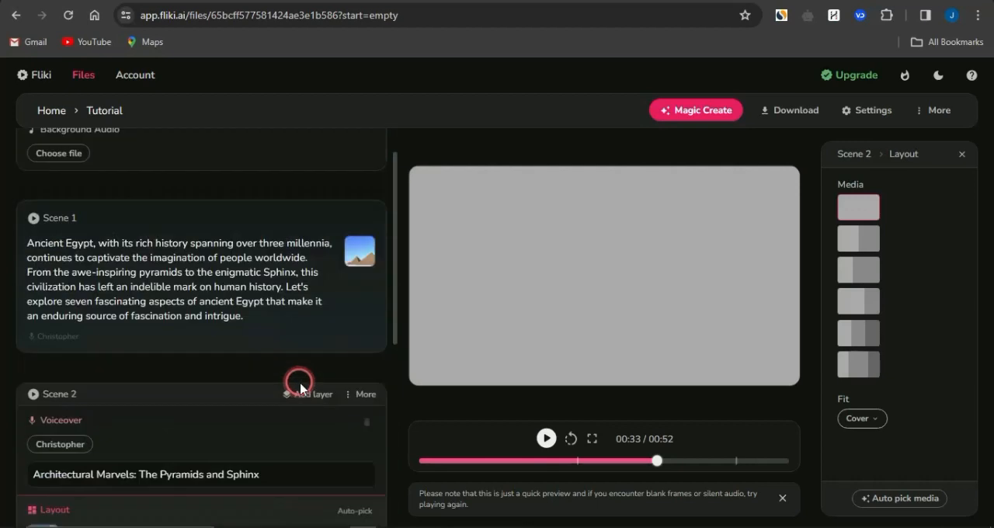
pyautogui.click(338, 361)
pyautogui.click(249, 459)
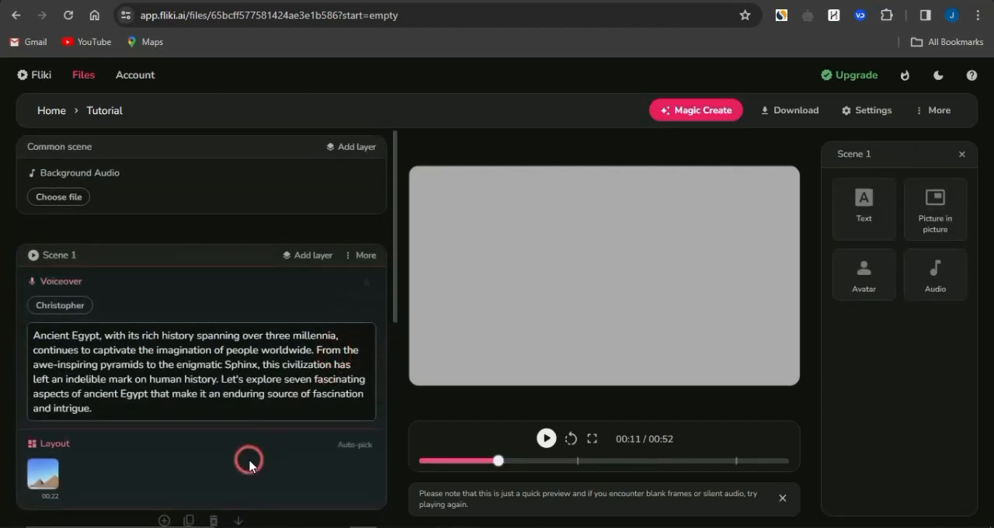
pyautogui.click(90, 438)
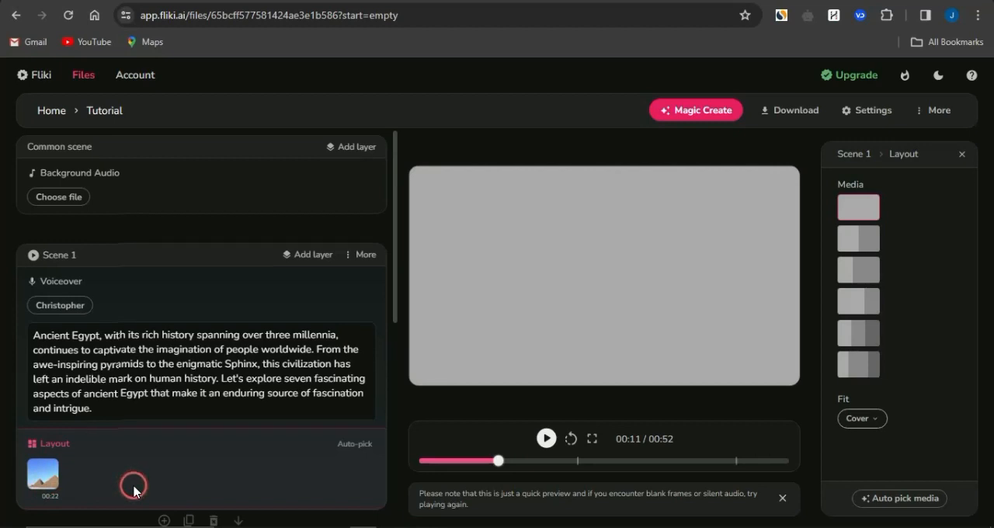
# - Browse the stock library's video clips for Scene 1's layout media and close it without replacing the clip
pyautogui.scroll(-3, 132, 486)
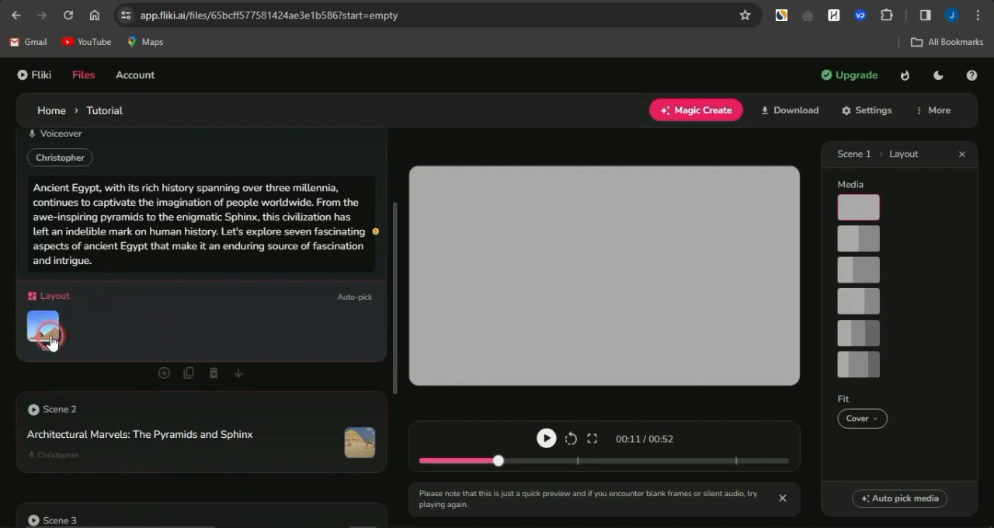
pyautogui.click(42, 332)
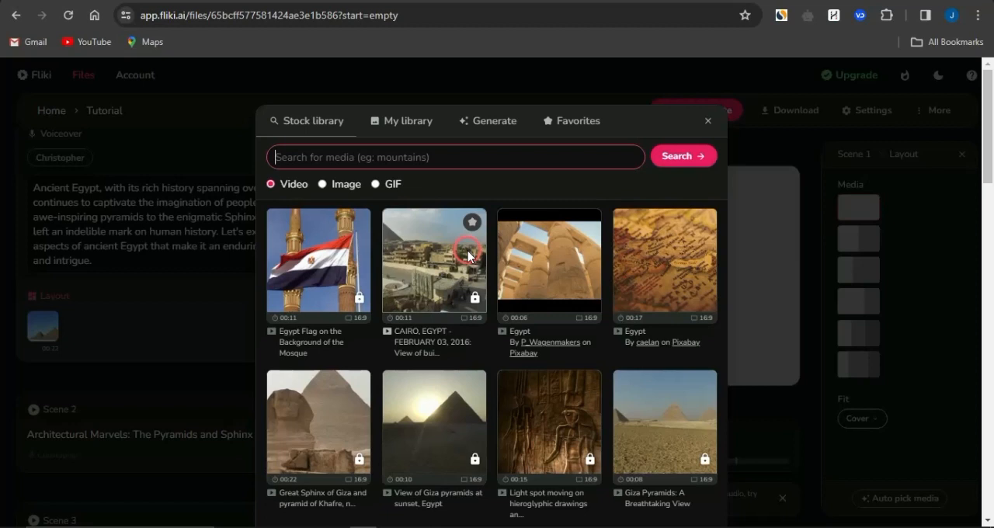
pyautogui.scroll(-3, 587, 374)
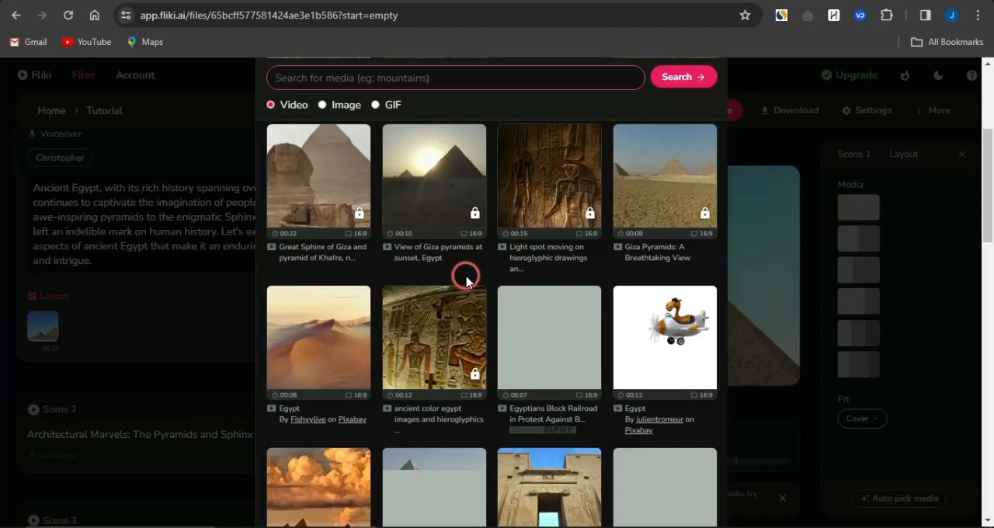
pyautogui.scroll(3, 466, 278)
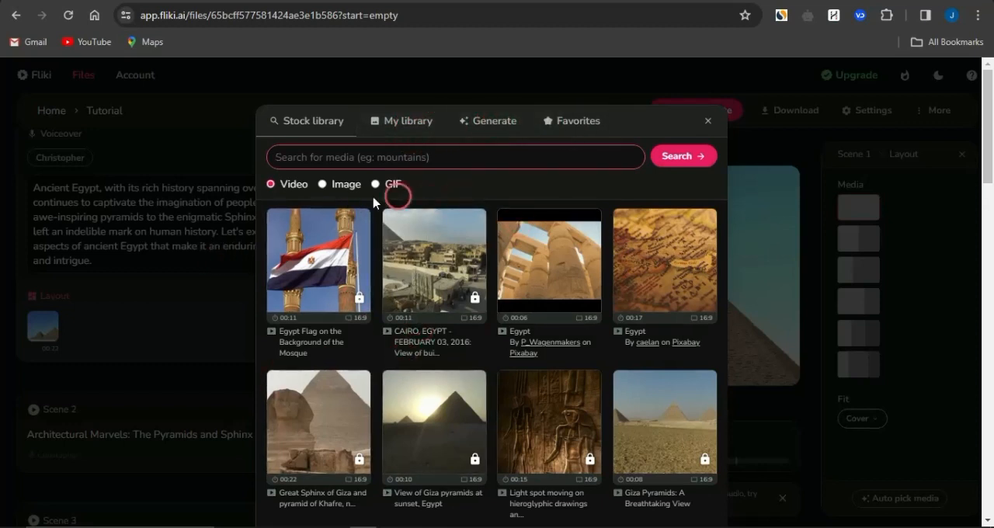
pyautogui.click(186, 318)
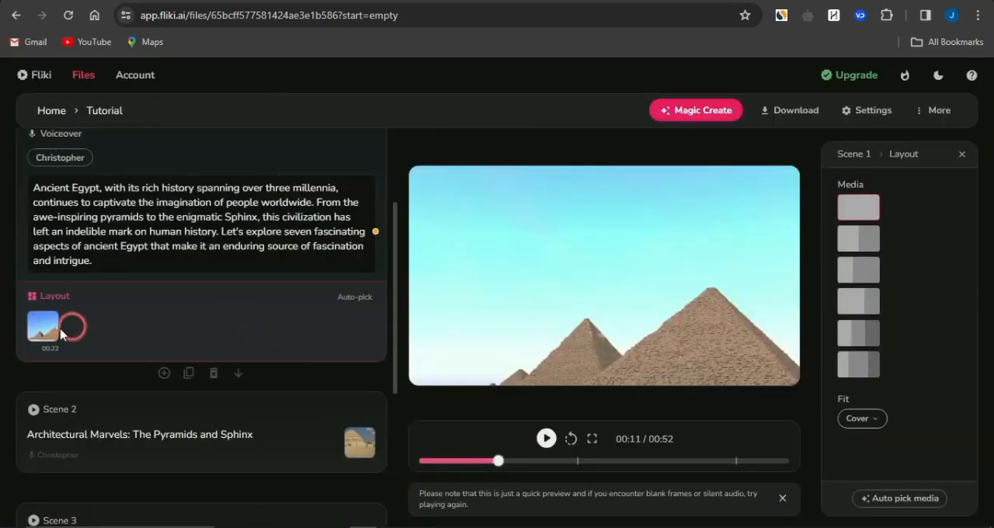
# - Preview the layout media of Scene 2 and Scene 3 and look over the full scene list
pyautogui.scroll(-1, 358, 303)
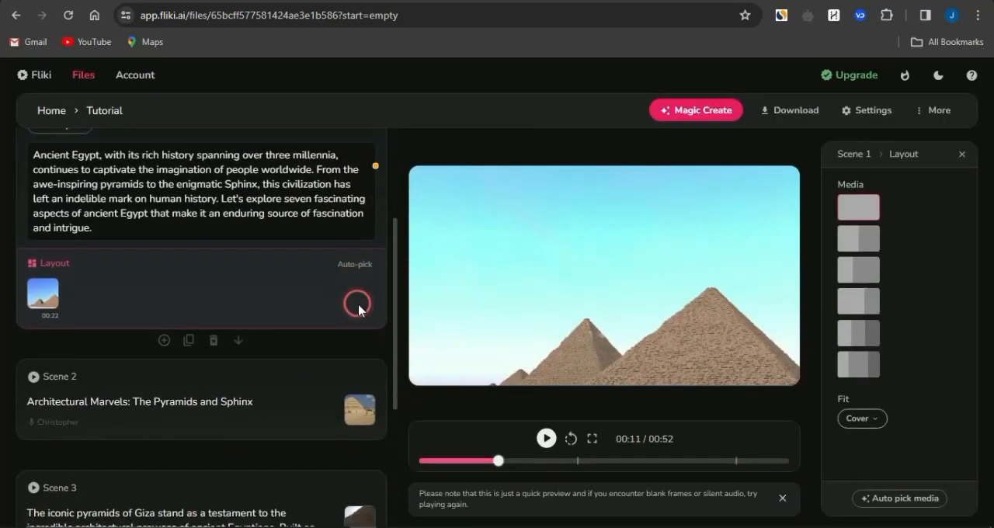
pyautogui.click(317, 385)
pyautogui.click(268, 410)
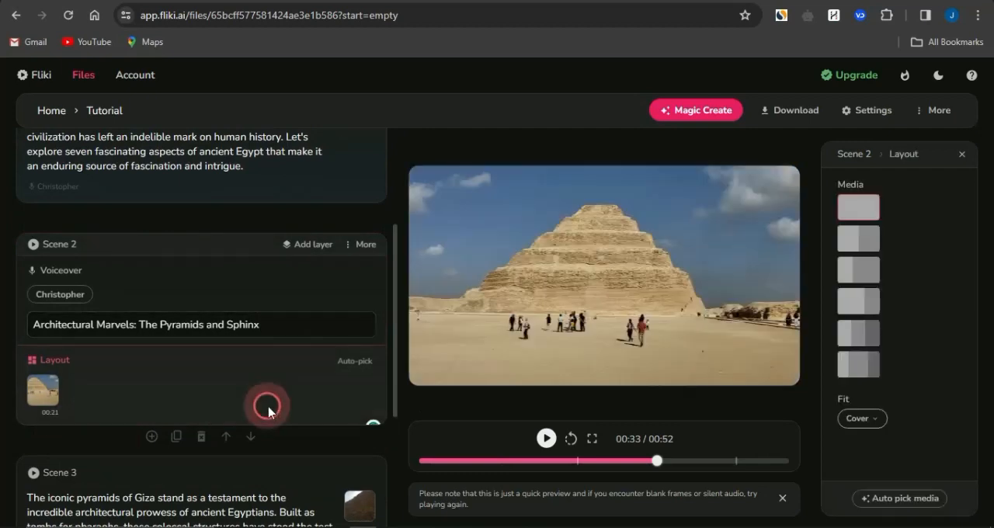
pyautogui.scroll(-3, 269, 411)
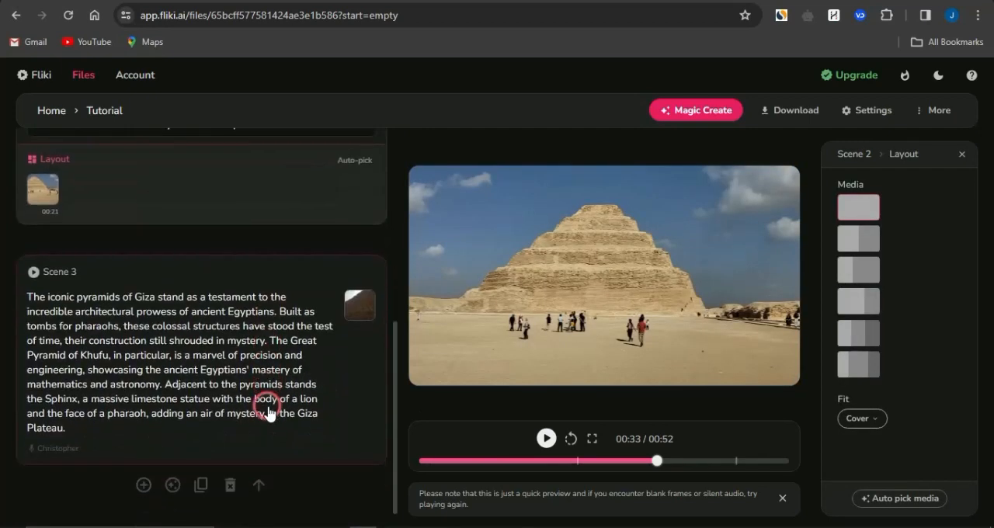
pyautogui.click(298, 447)
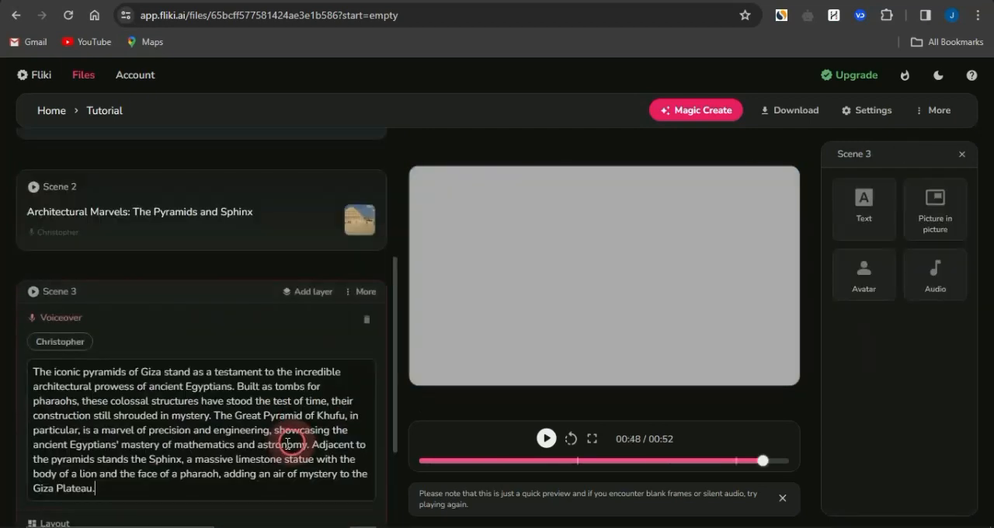
pyautogui.scroll(-1, 277, 493)
pyautogui.click(262, 462)
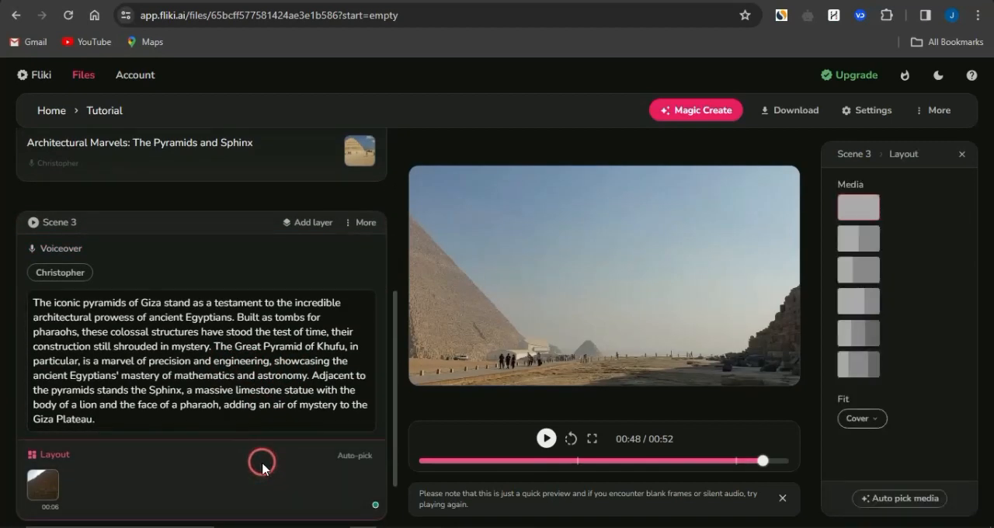
pyautogui.scroll(5, 282, 282)
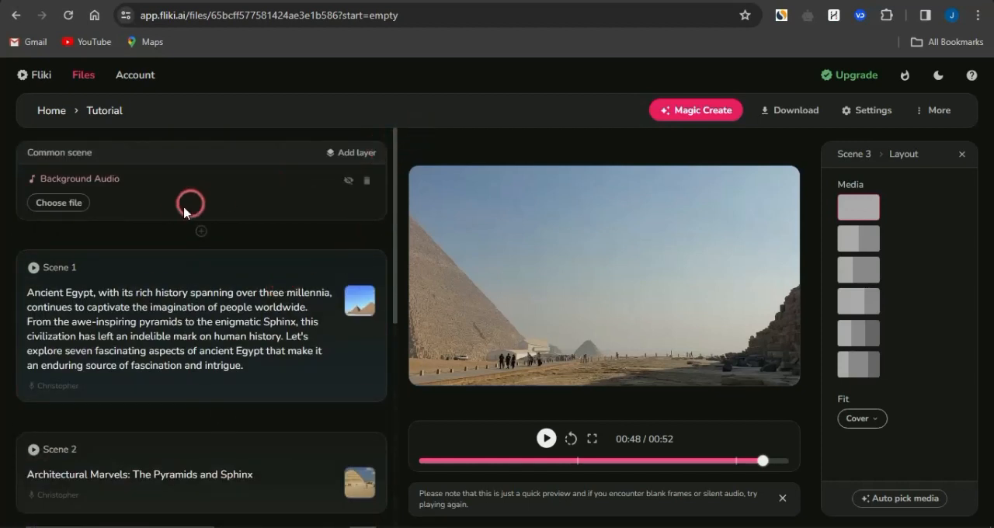
pyautogui.scroll(-7, 115, 404)
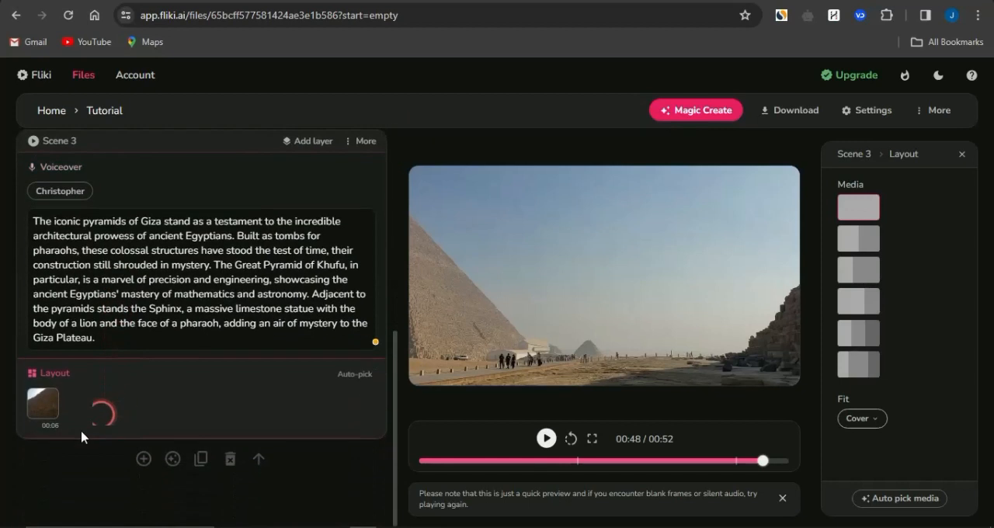
# - Review the voices and languages available for Scene 3's voiceover and close the voice selection without changing the voice
pyautogui.click(105, 357)
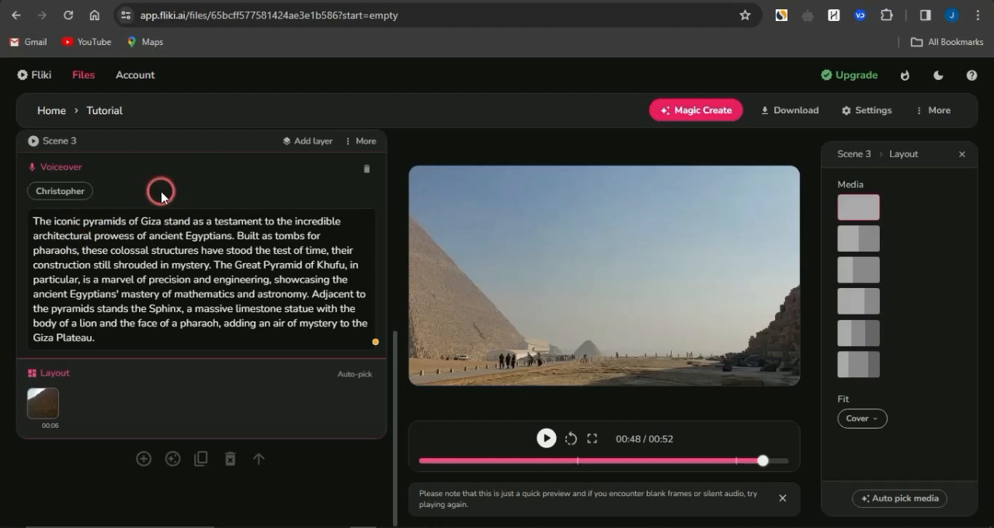
pyautogui.click(60, 194)
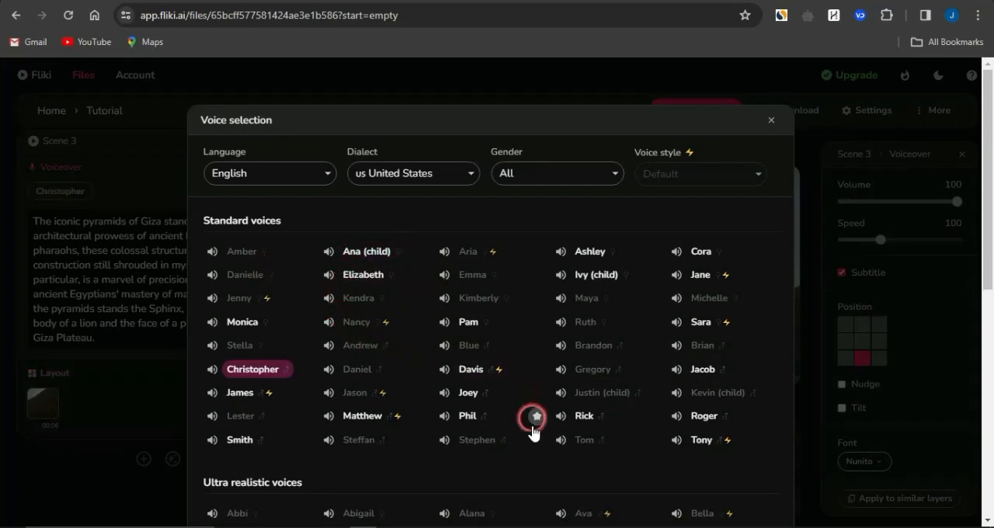
pyautogui.scroll(-3, 533, 444)
pyautogui.scroll(-5, 532, 445)
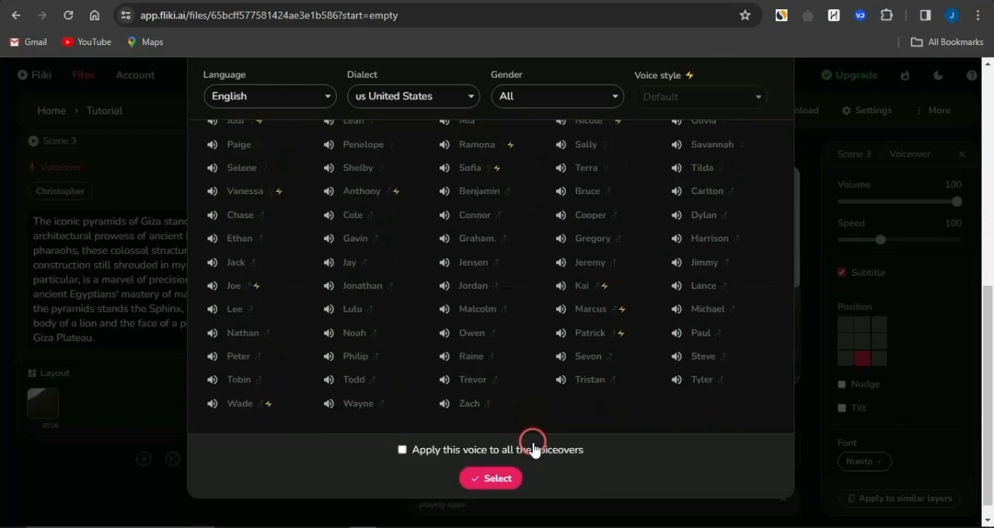
pyautogui.scroll(10, 533, 443)
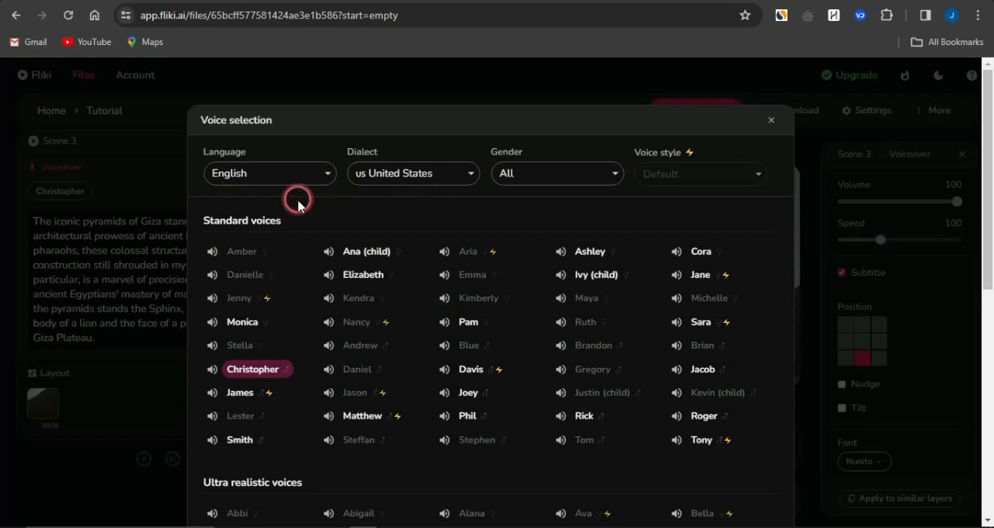
pyautogui.click(330, 174)
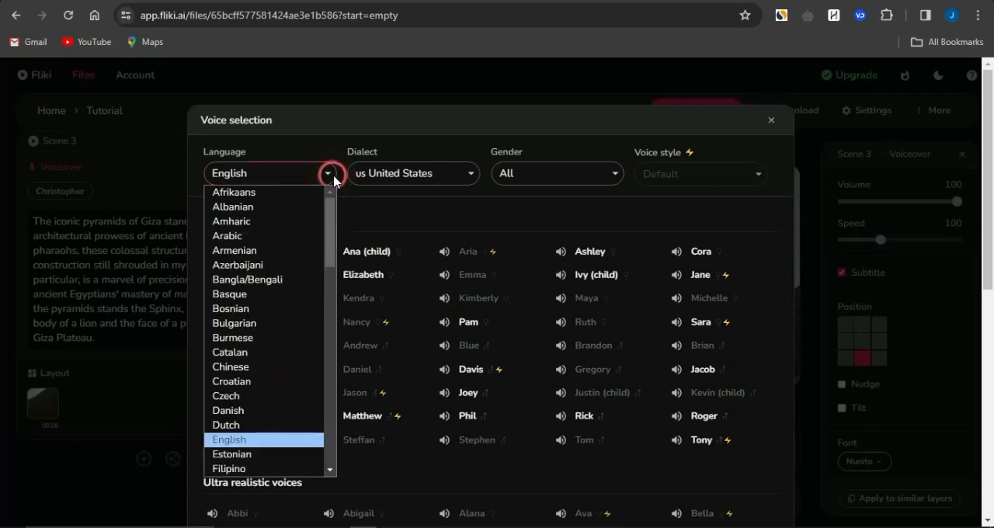
pyautogui.click(609, 200)
pyautogui.click(159, 128)
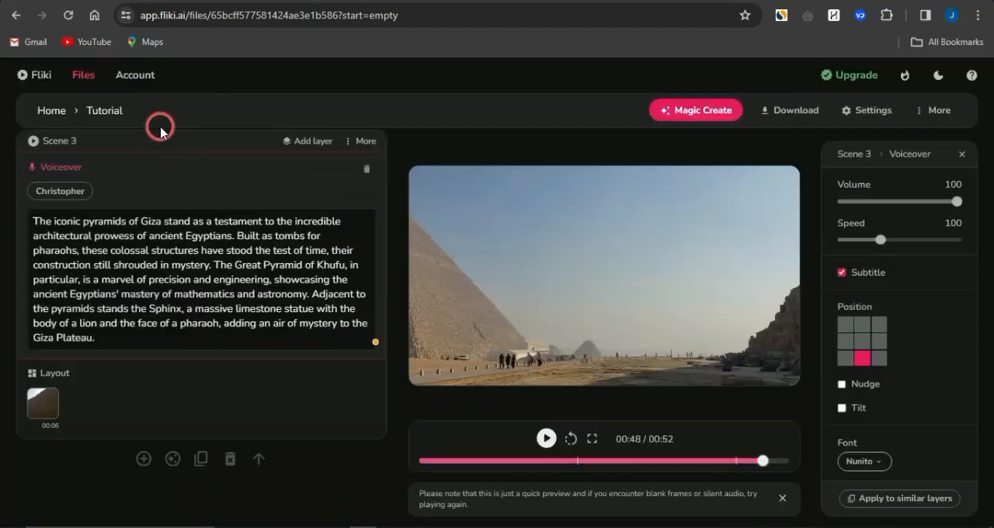
# - Return to the Common scene's background audio, then view the Magic Create source types and close them
pyautogui.scroll(5, 160, 184)
pyautogui.click(69, 204)
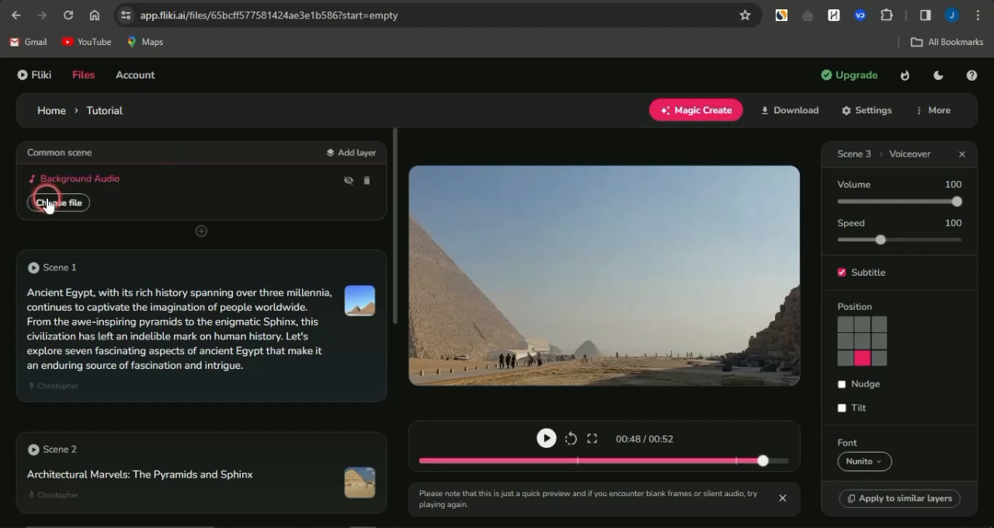
pyautogui.click(703, 113)
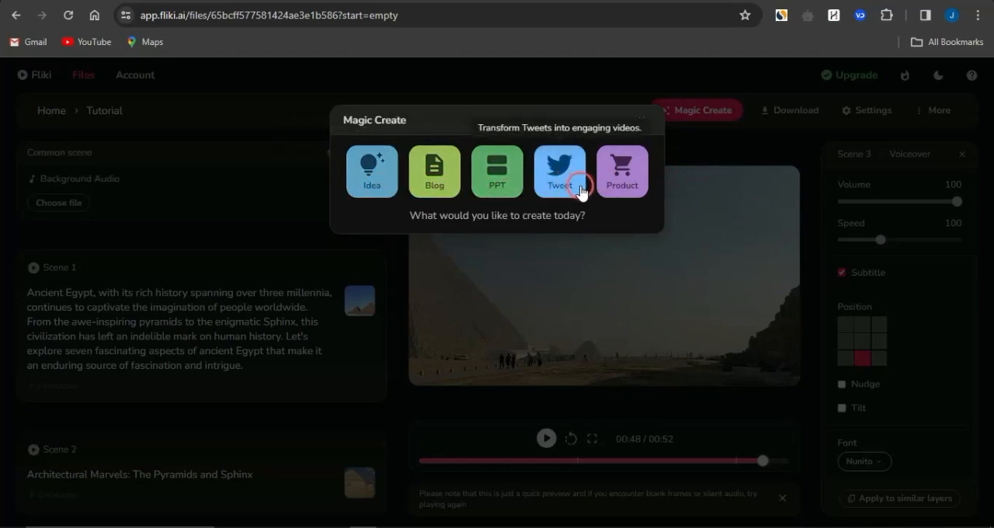
pyautogui.click(718, 159)
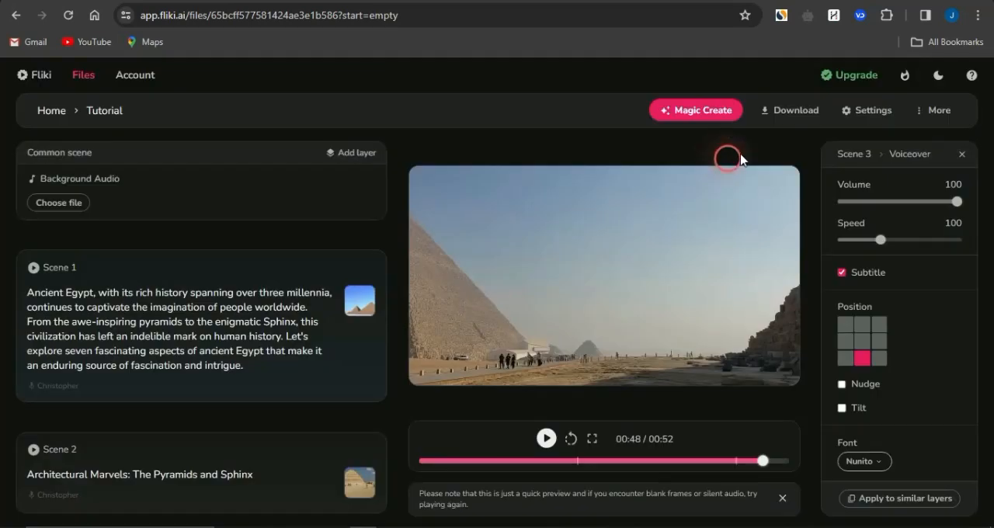
# - Review the video's scene gap and aspect ratio settings and close the settings without changing them
pyautogui.click(877, 116)
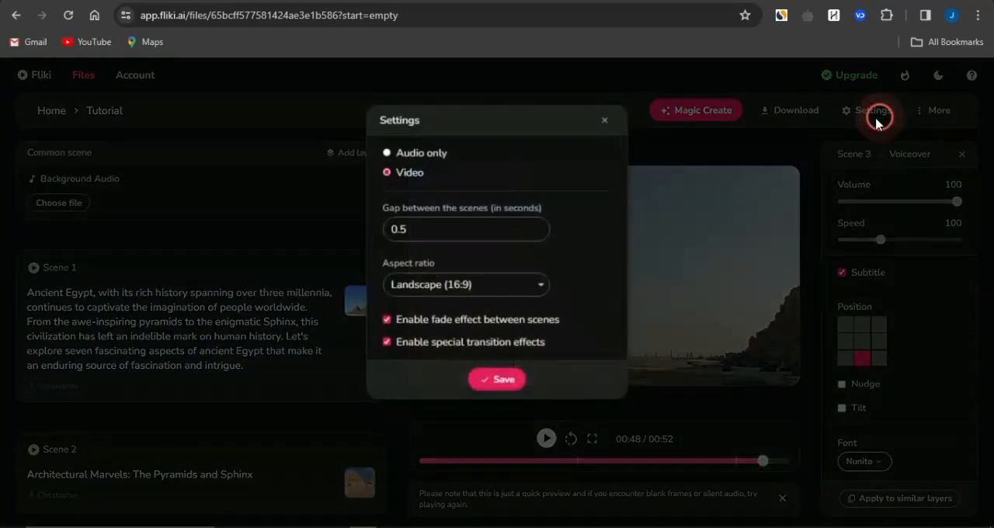
pyautogui.click(499, 230)
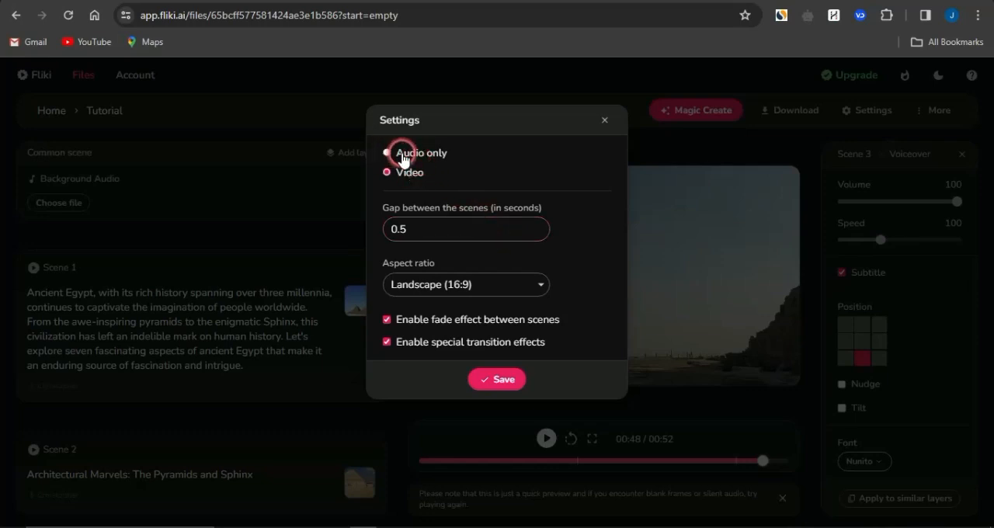
pyautogui.click(515, 287)
pyautogui.click(515, 298)
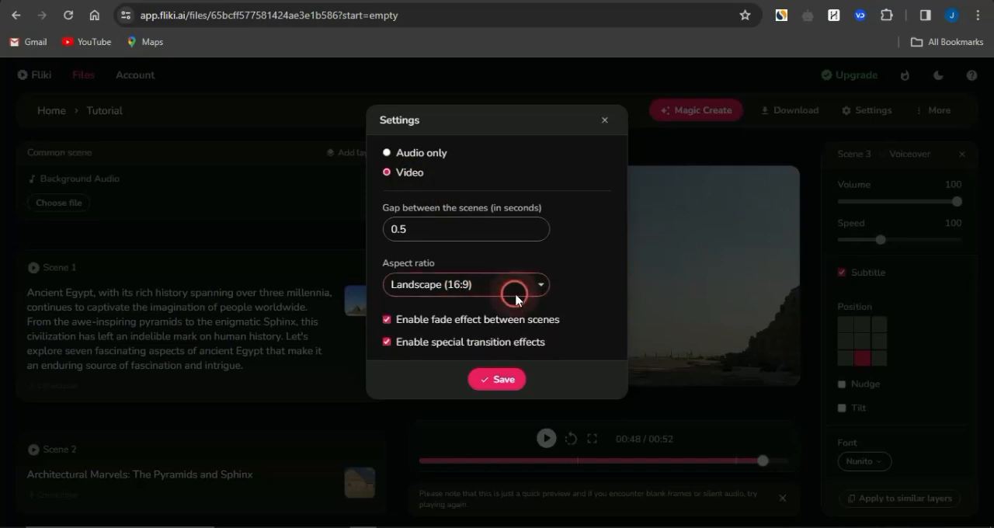
pyautogui.click(638, 148)
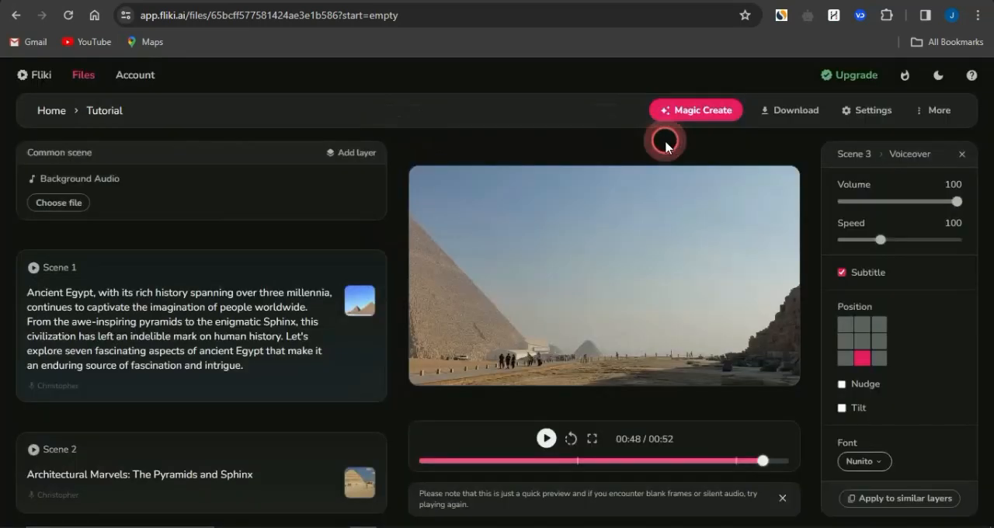
# - Open the download options for the ancient Egypt video
pyautogui.click(786, 111)
pyautogui.click(481, 214)
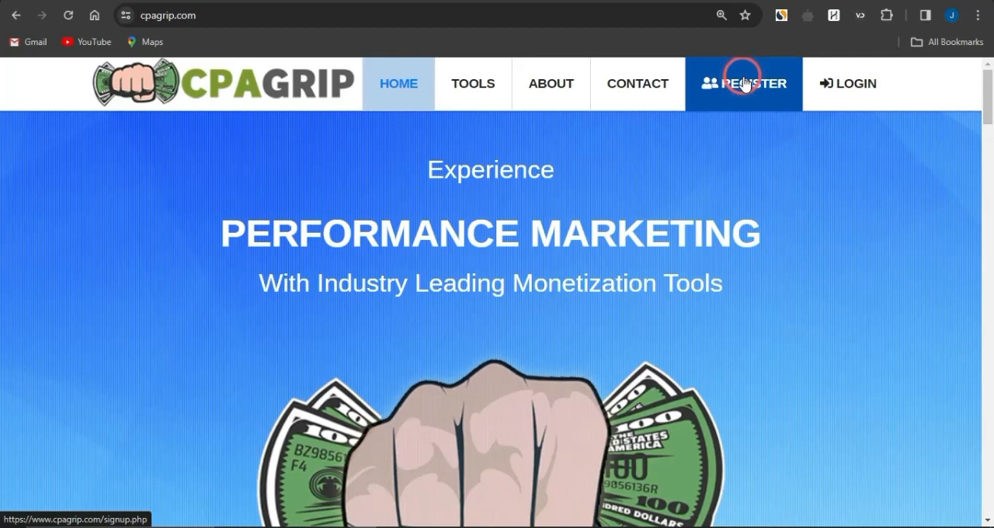
# - Switch to the CPAGrip site, go to the account login and open My Offers from the offer tools
pyautogui.click(855, 86)
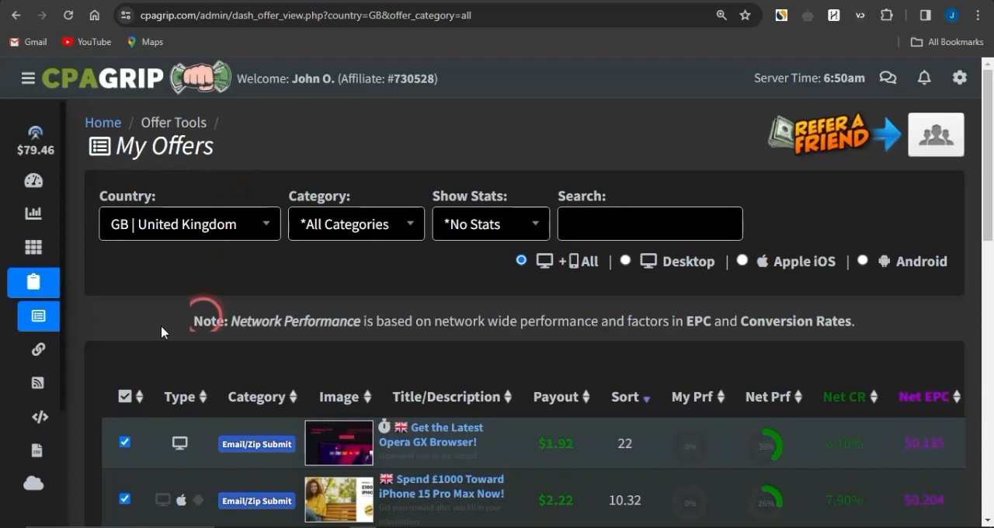
pyautogui.moveTo(22, 280)
pyautogui.click(78, 290)
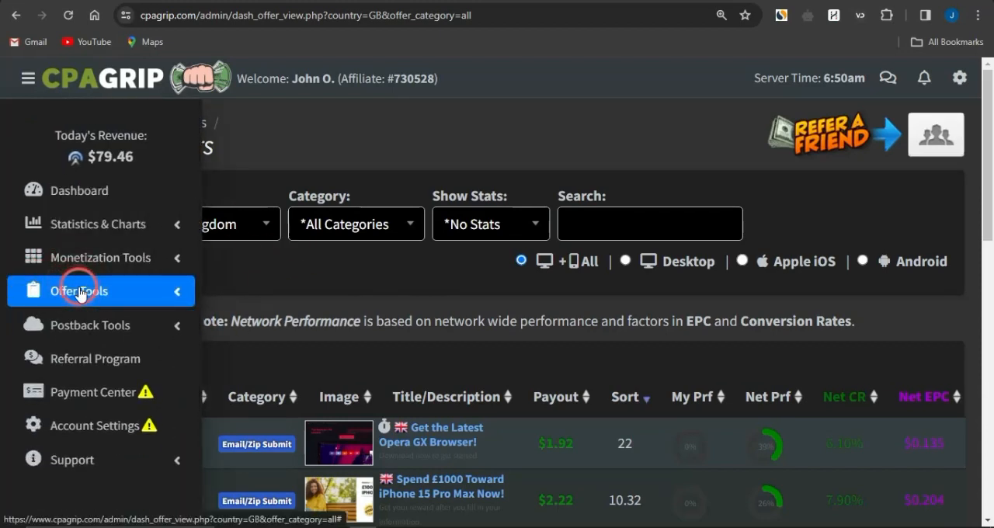
pyautogui.click(80, 291)
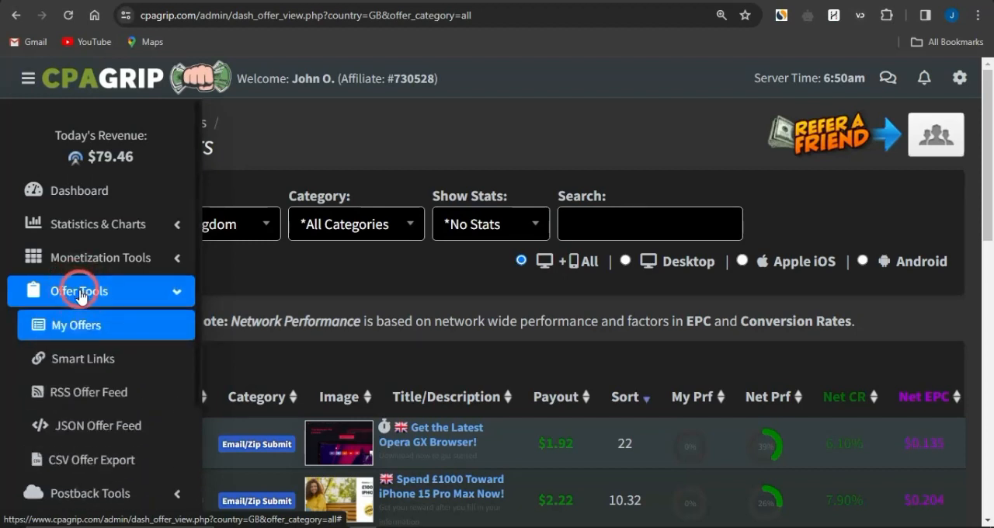
pyautogui.click(92, 332)
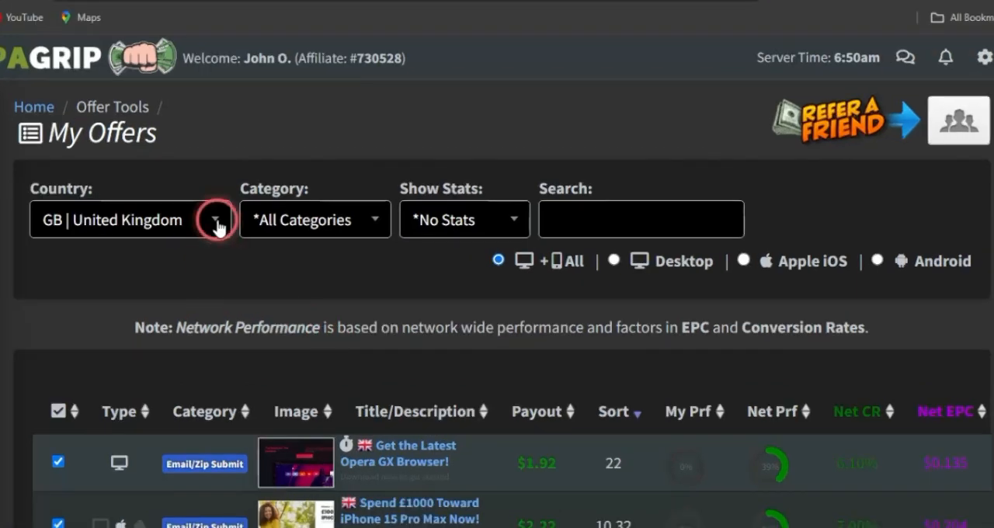
# - Set the country filter of the offers list to All Countries
pyautogui.click(266, 226)
pyautogui.write('all')
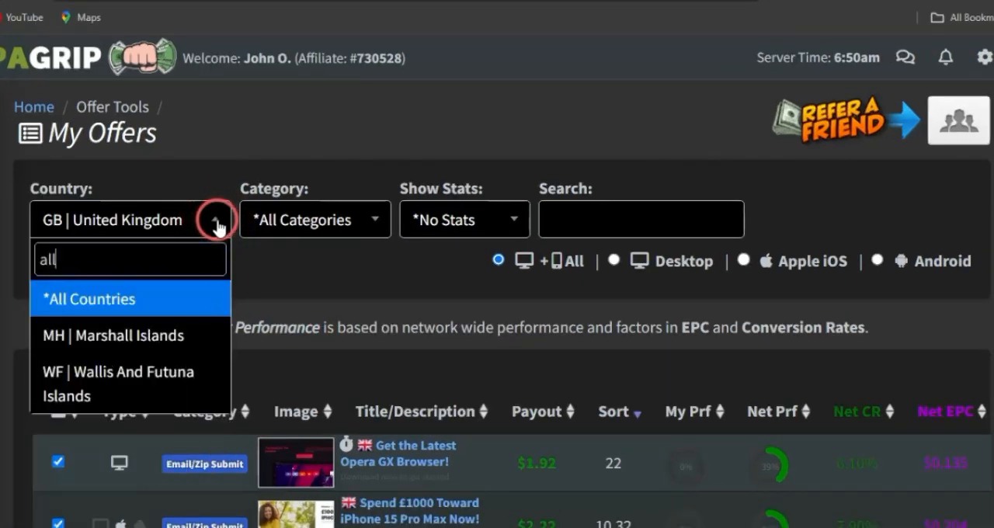
pyautogui.press('Return')
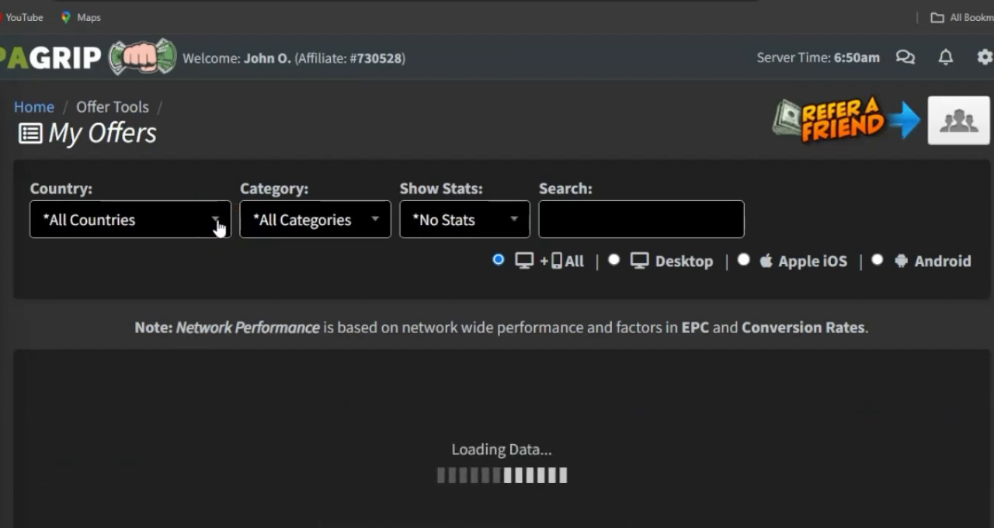
pyautogui.click(288, 267)
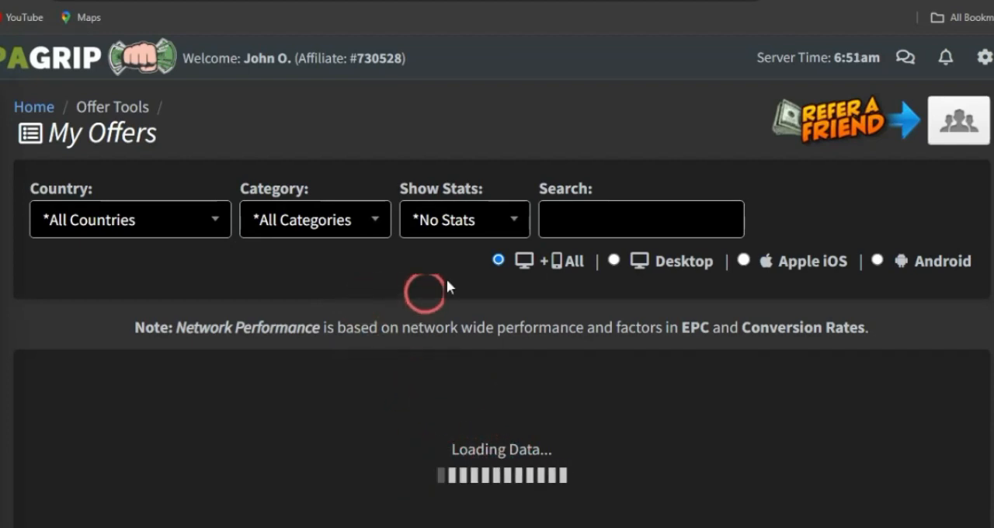
# - Search the offers for "gift" and look through the matching offers
pyautogui.click(592, 223)
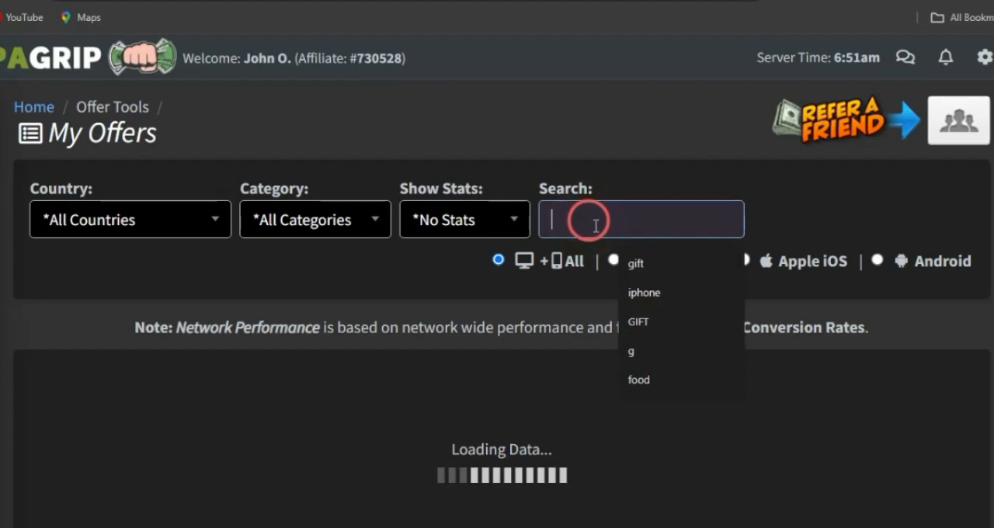
pyautogui.click(639, 263)
pyautogui.click(404, 272)
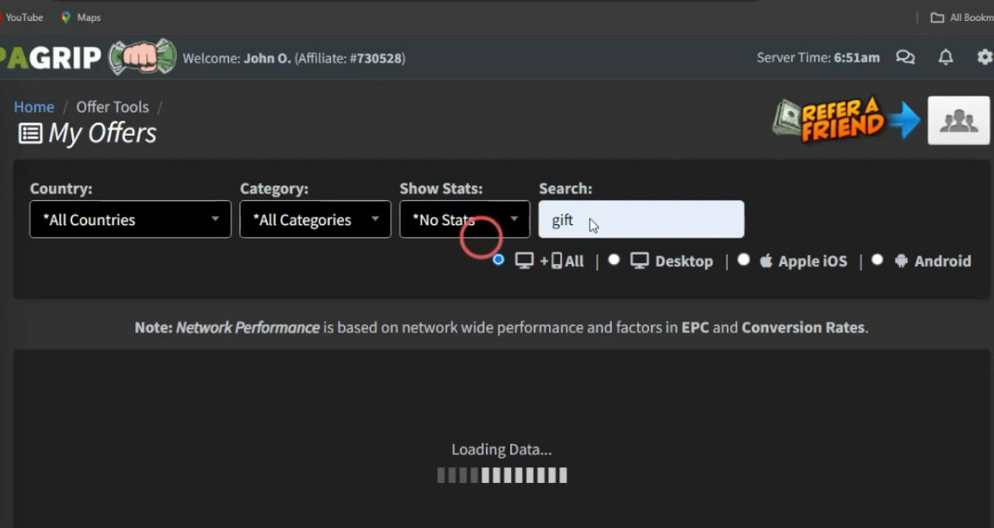
pyautogui.scroll(-5, 435, 425)
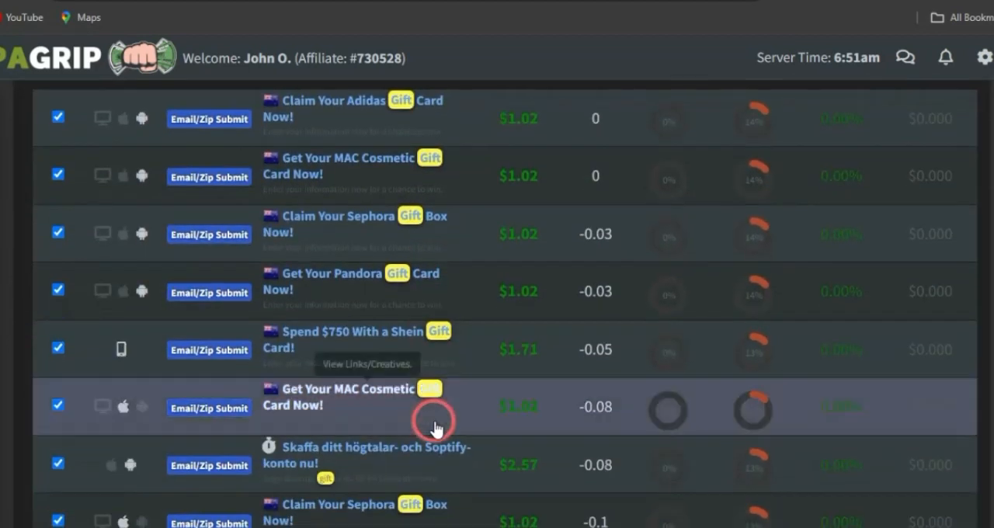
pyautogui.scroll(-10, 434, 425)
pyautogui.scroll(-7, 435, 425)
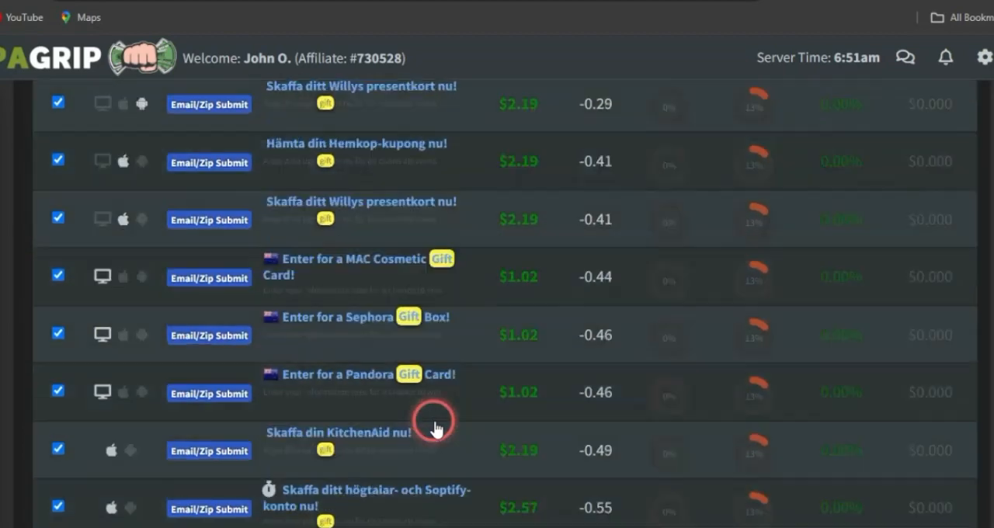
pyautogui.scroll(9, 435, 426)
pyautogui.scroll(15, 435, 426)
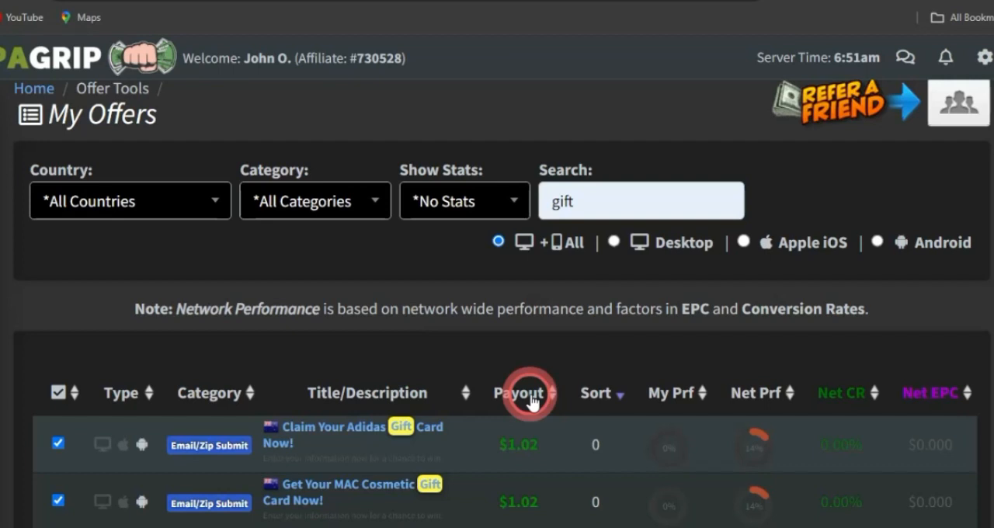
# - Sort the gift offers from highest to lowest payout and highlight the first offer's payout
pyautogui.click(533, 401)
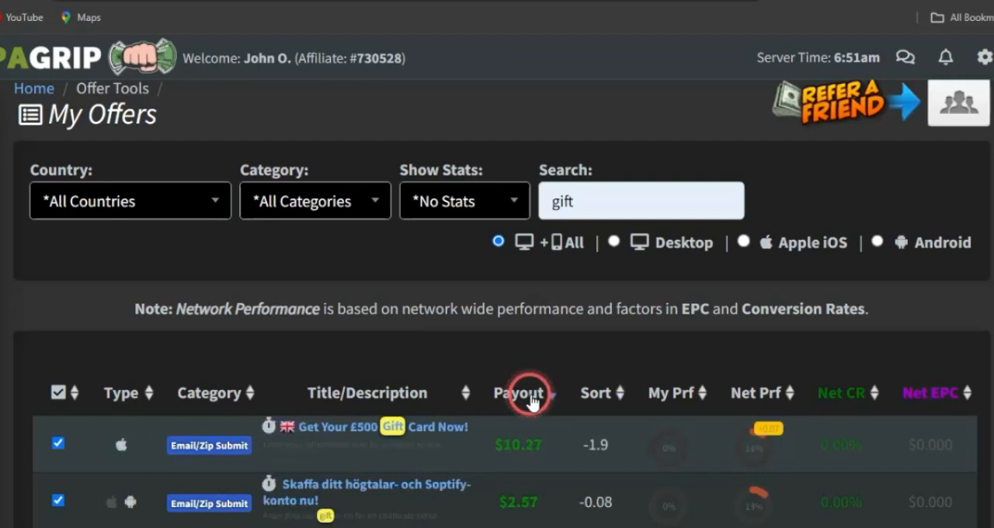
pyautogui.moveTo(492, 446); pyautogui.dragTo(546, 458)
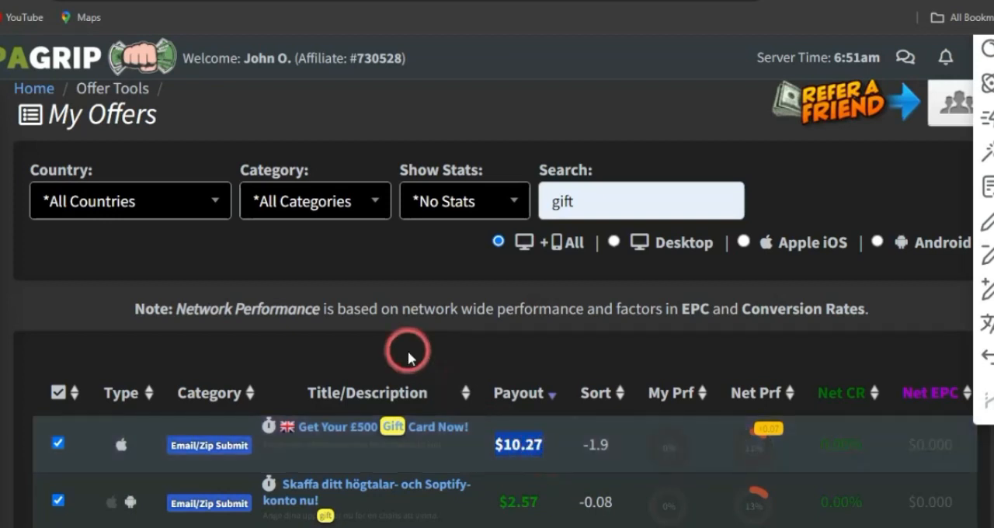
pyautogui.click(392, 351)
# - Look through the sorted offers, open "Get Your £500 Gift Card Now!" and copy its offer link
pyautogui.scroll(-2, 444, 460)
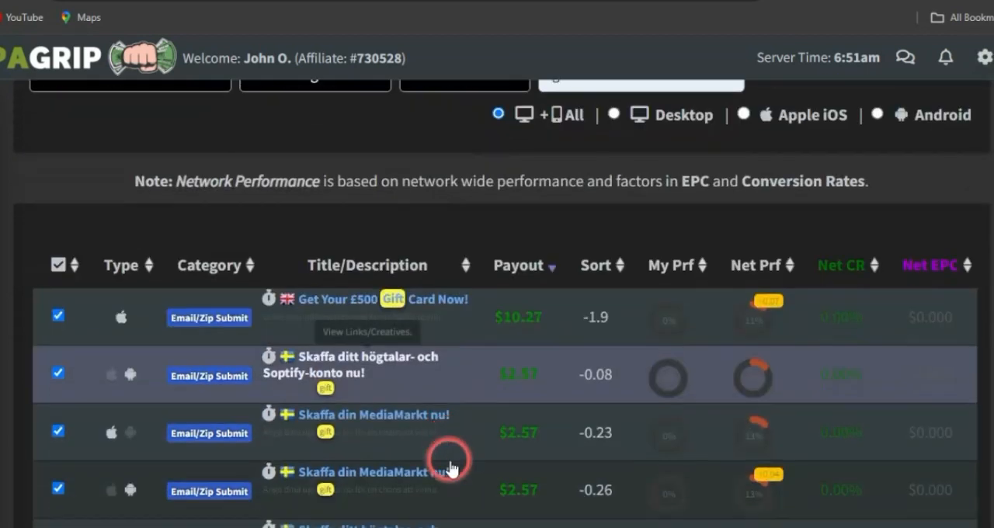
pyautogui.scroll(-3, 411, 423)
pyautogui.scroll(-5, 410, 425)
pyautogui.scroll(8, 408, 421)
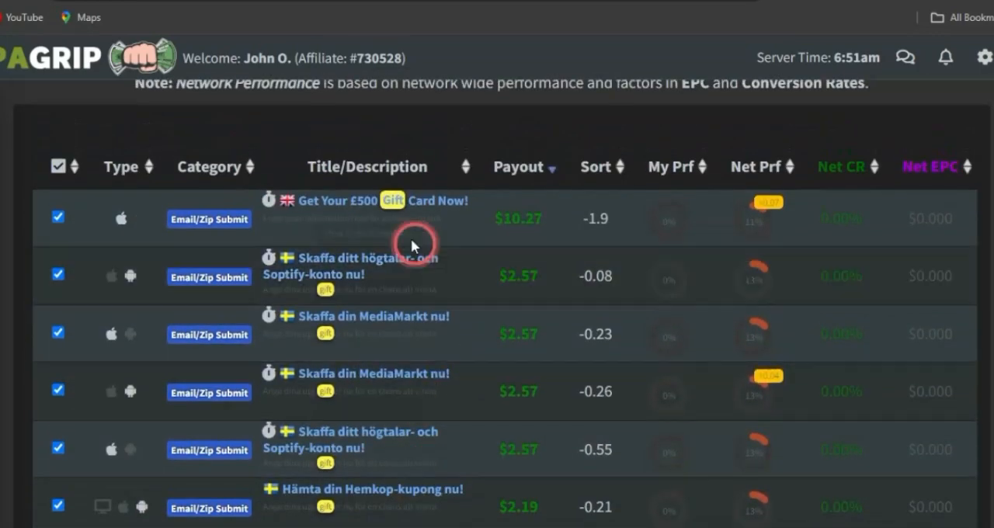
pyautogui.click(366, 205)
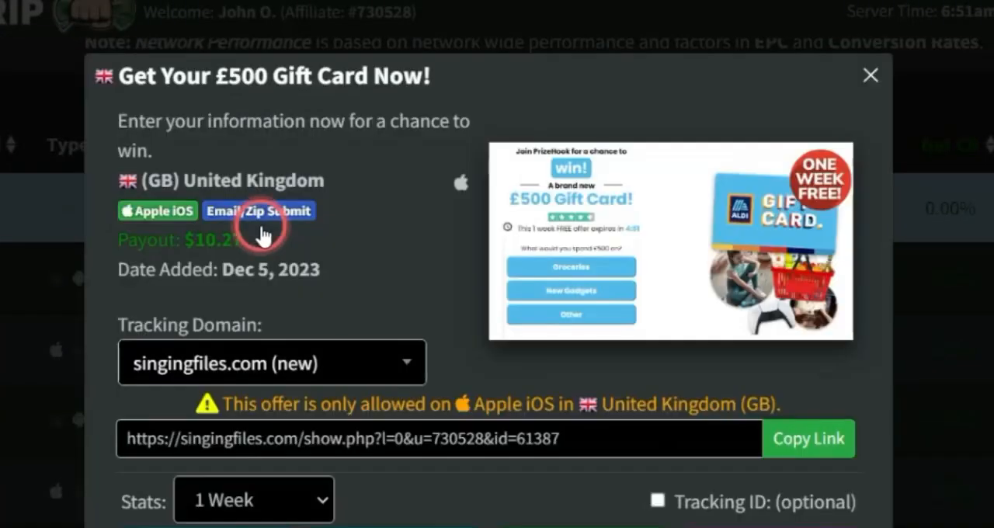
pyautogui.click(802, 444)
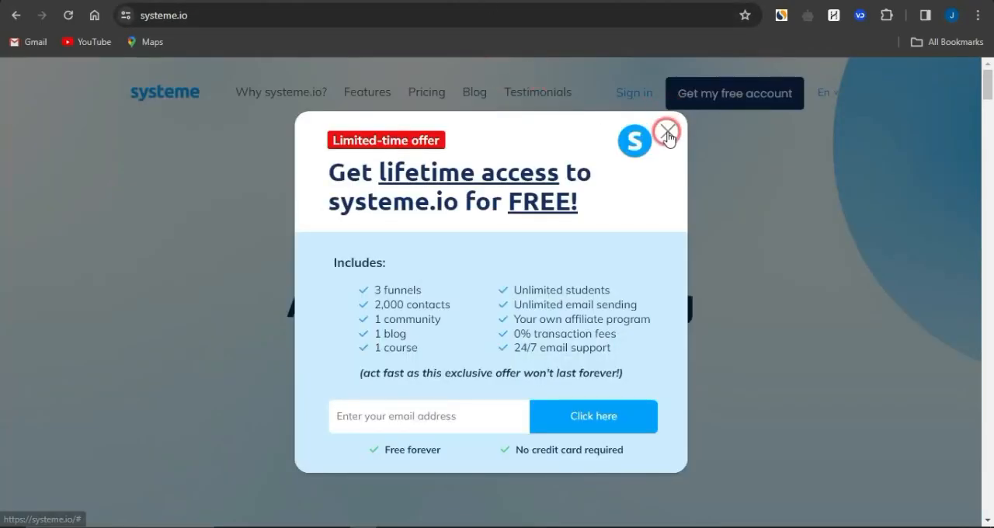
# - Switch from the Brizy site to the OJ Marketing YouTube channel and search its videos for "landing page"
pyautogui.click(667, 130)
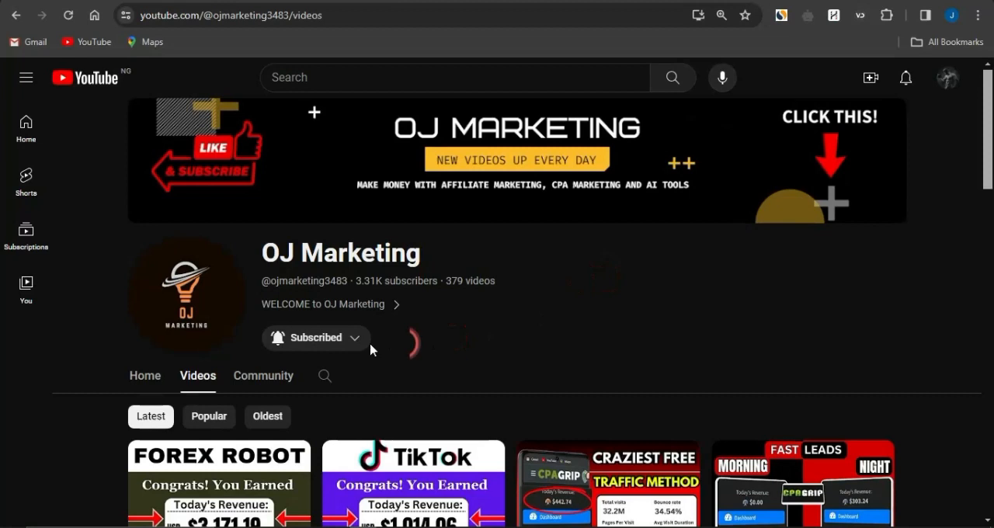
pyautogui.click(326, 375)
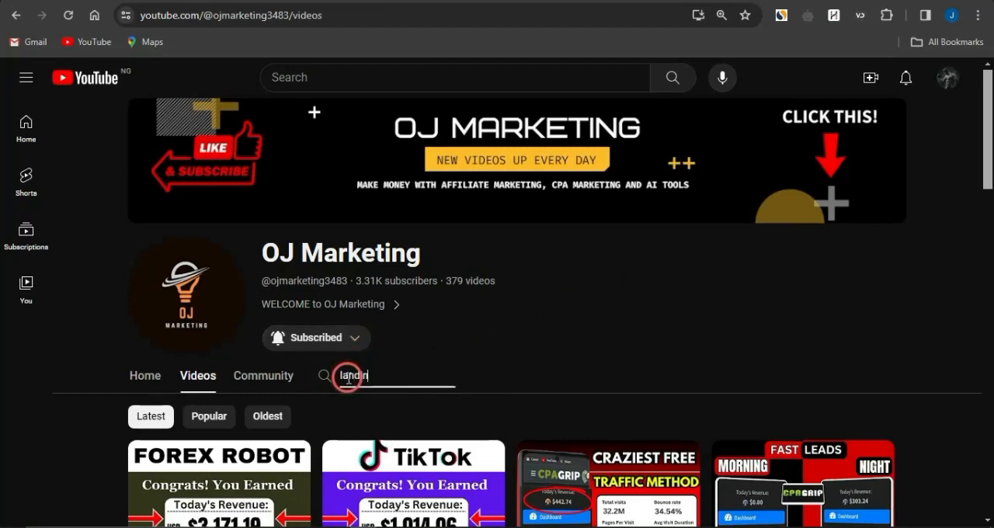
pyautogui.write('landing pagwe')
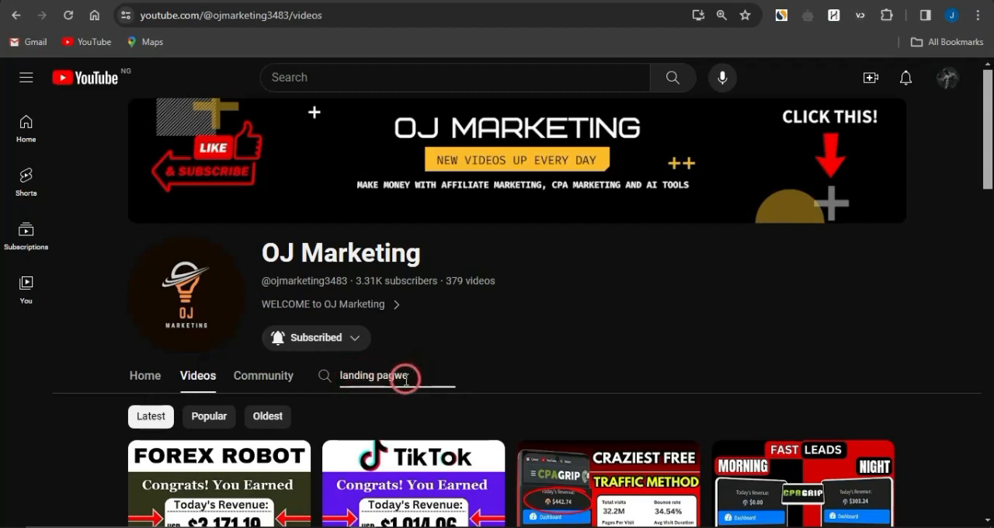
pyautogui.press('BackSpace')
pyautogui.press('BackSpace')
pyautogui.write('e')
pyautogui.press('Return')
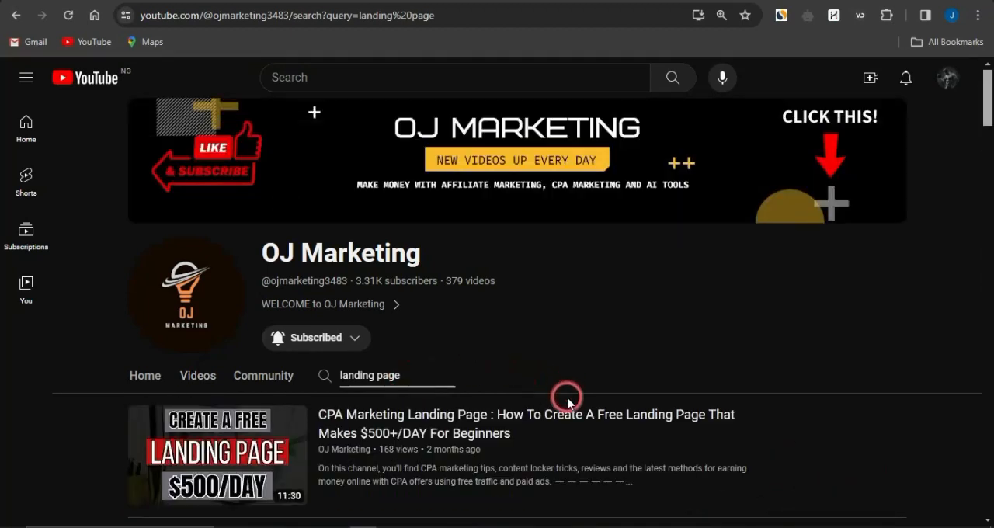
# - Examine the channel's landing page tutorials, return to the start of the results and close the channel search field
pyautogui.scroll(-2, 566, 385)
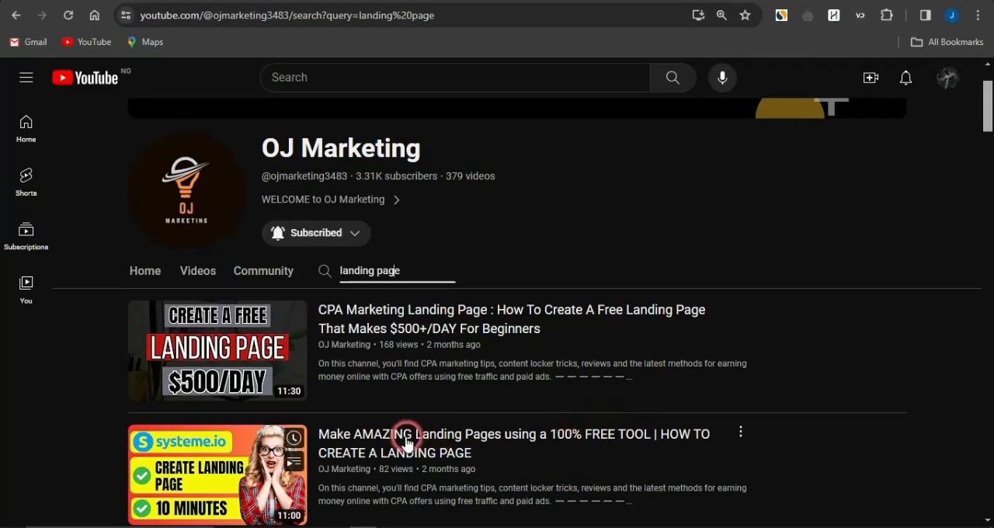
pyautogui.scroll(-1, 406, 440)
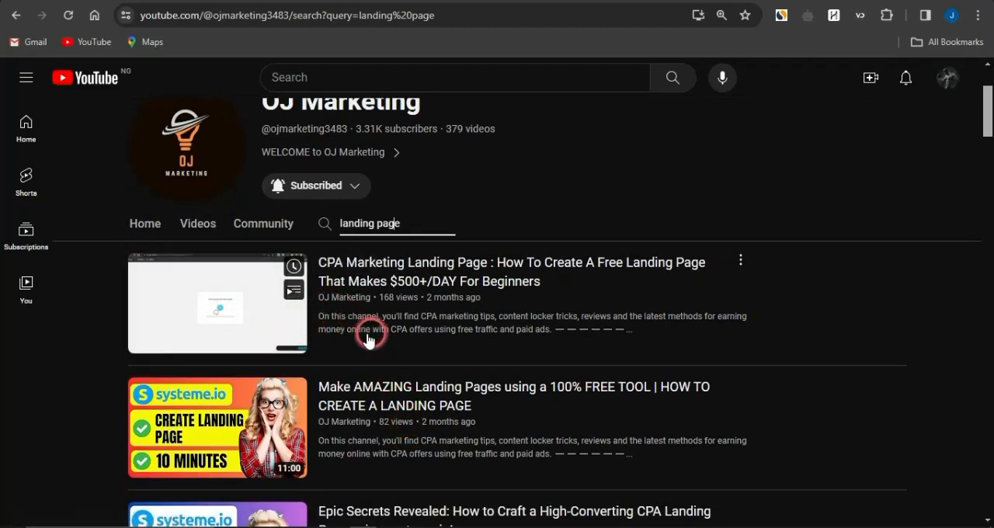
pyautogui.scroll(-2, 284, 451)
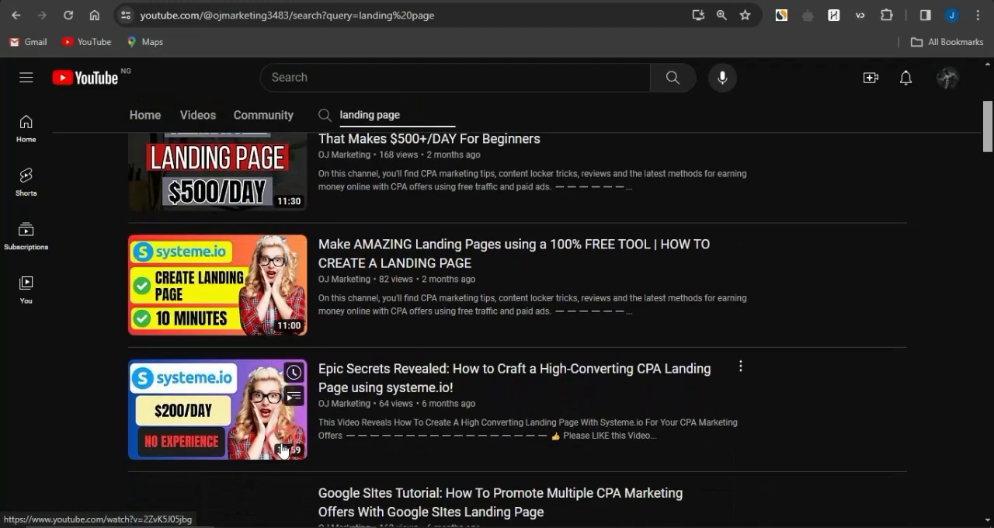
pyautogui.scroll(-3, 355, 384)
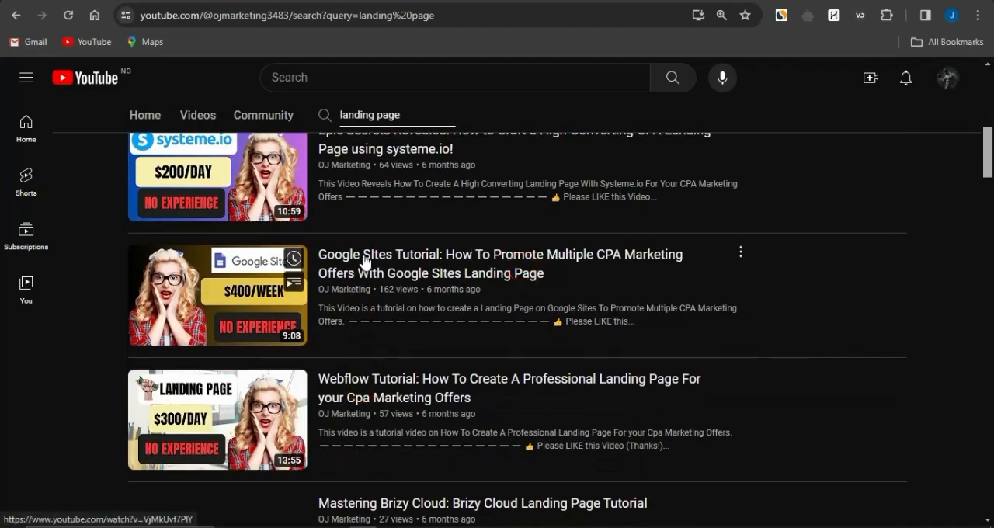
pyautogui.scroll(-1, 433, 333)
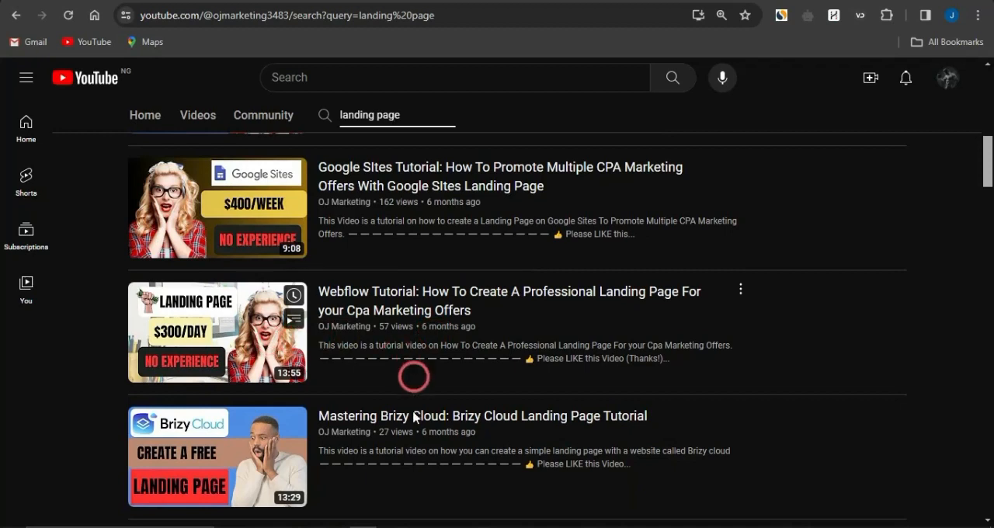
pyautogui.scroll(-3, 403, 450)
pyautogui.scroll(2, 405, 446)
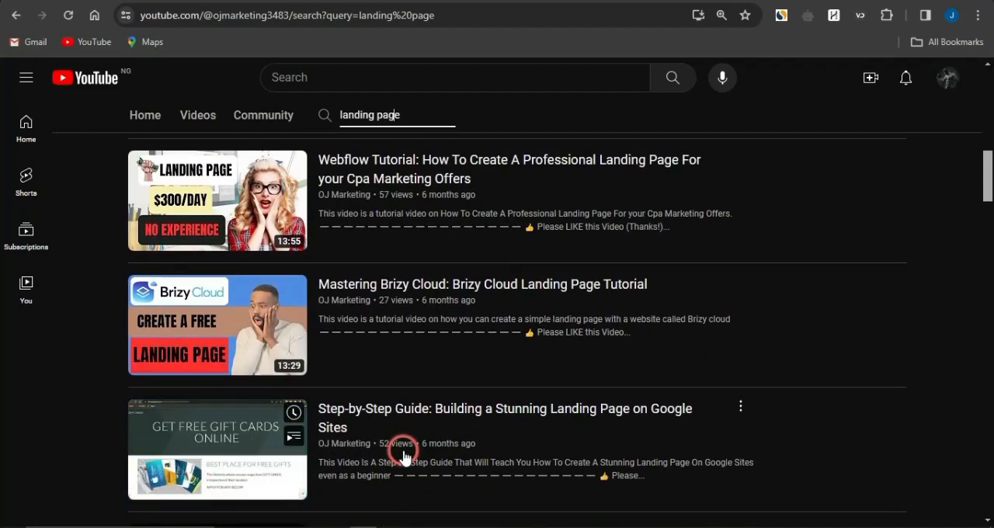
pyautogui.scroll(5, 697, 279)
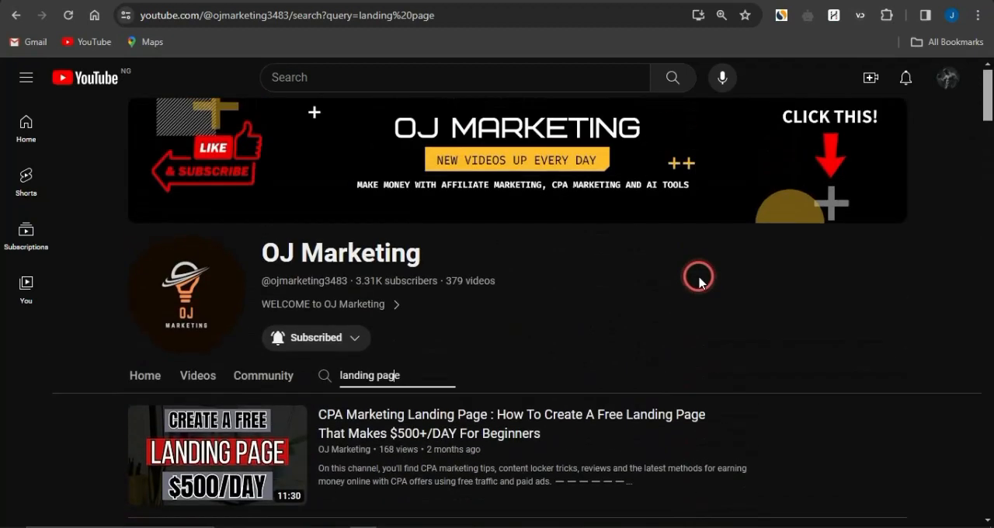
pyautogui.click(606, 331)
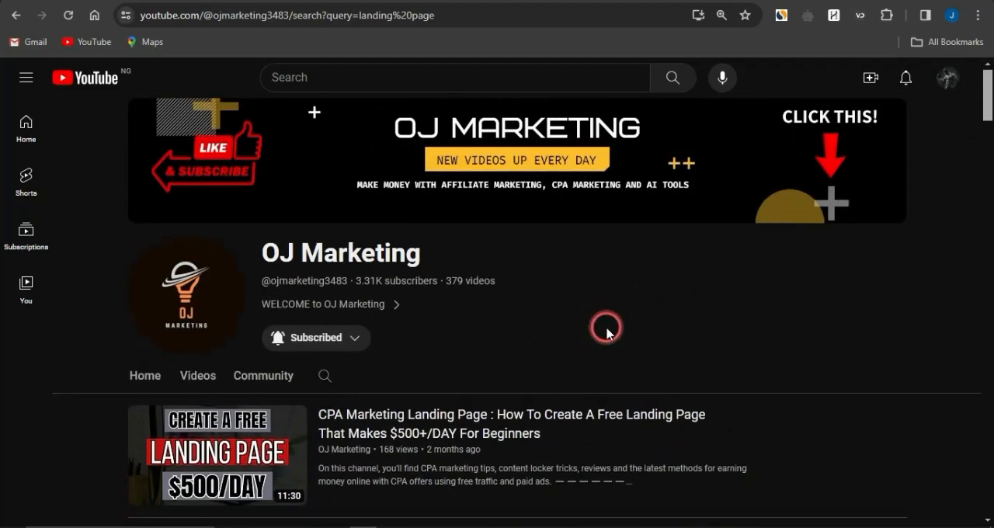
# - Switch to the QR Code Generator site, generate a QR code from the copied offer link and give it a "SCAN ME" frame
pyautogui.click(626, 308)
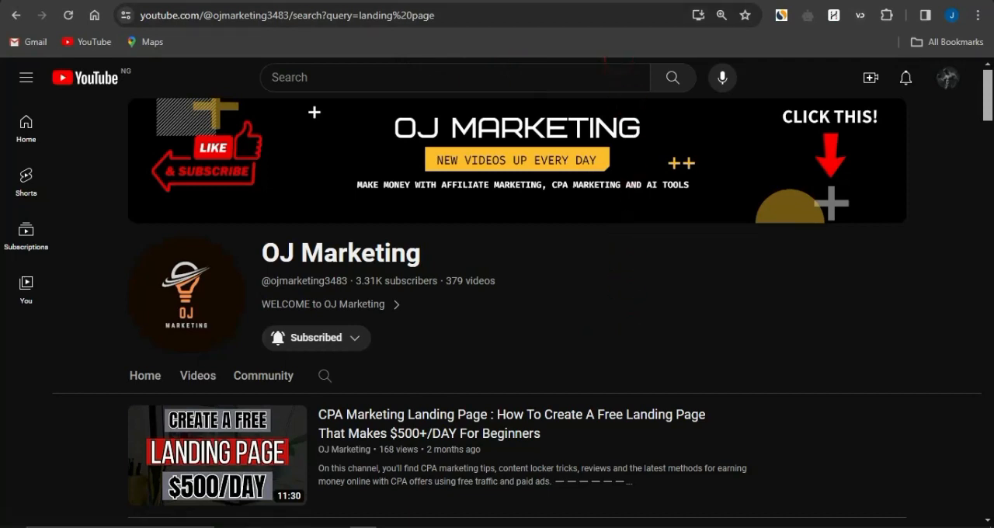
pyautogui.click(613, 2)
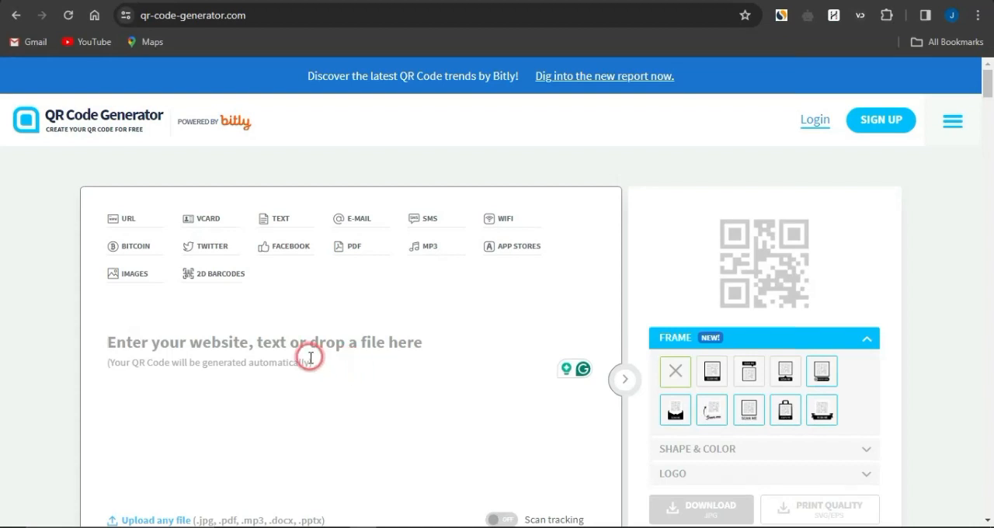
pyautogui.click(275, 17)
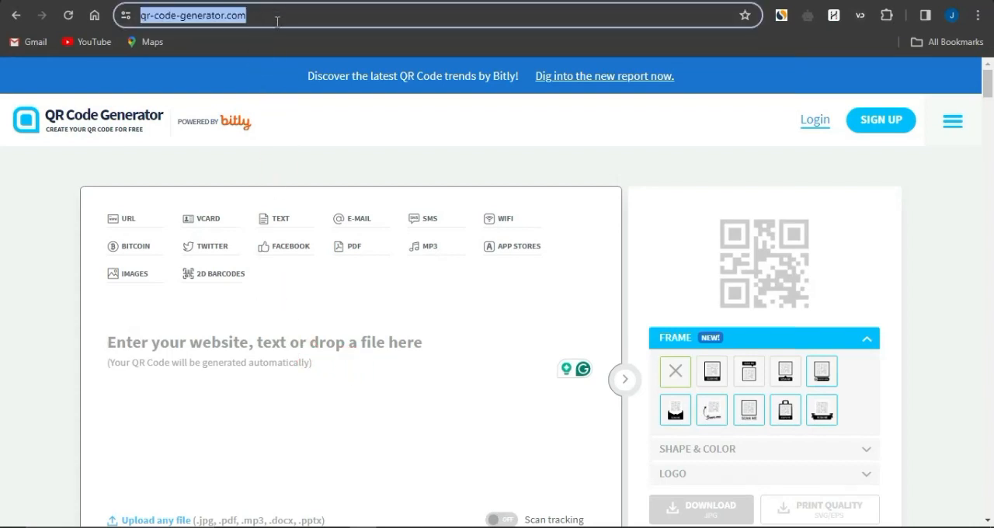
pyautogui.click(238, 342)
pyautogui.hotkey('ctrl', 'v')
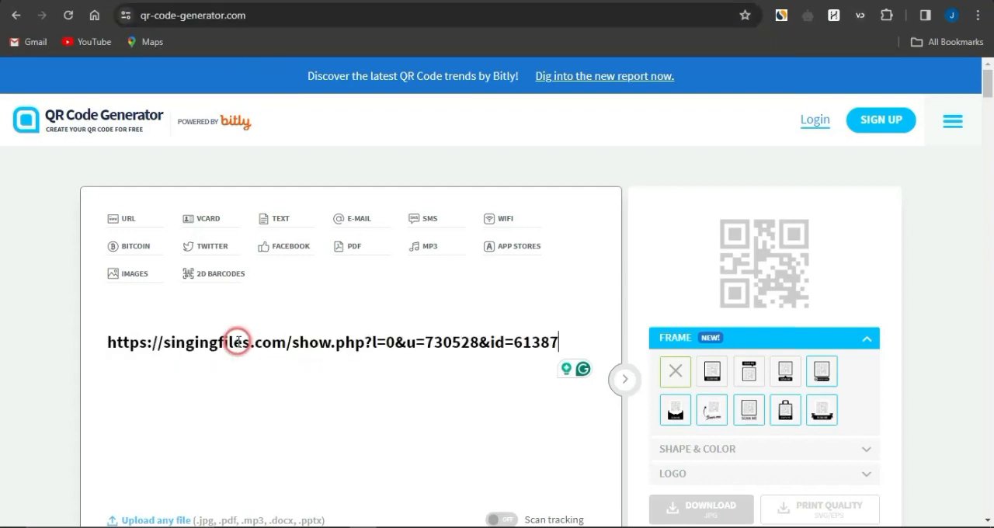
pyautogui.click(602, 258)
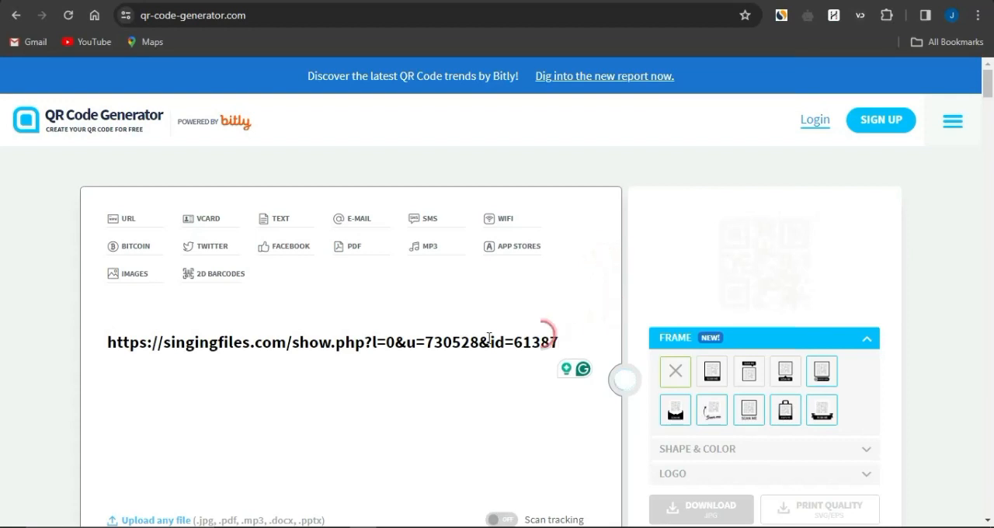
pyautogui.click(716, 383)
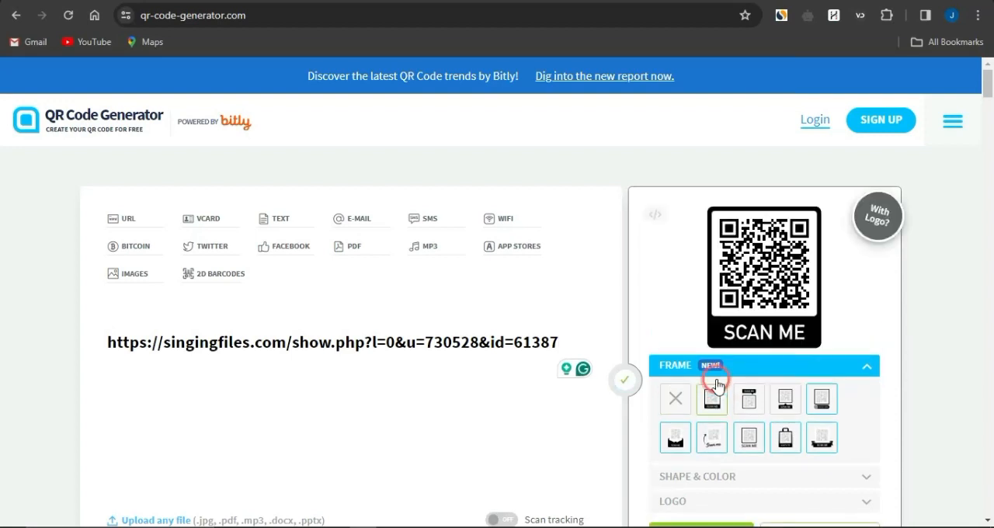
pyautogui.scroll(-3, 714, 365)
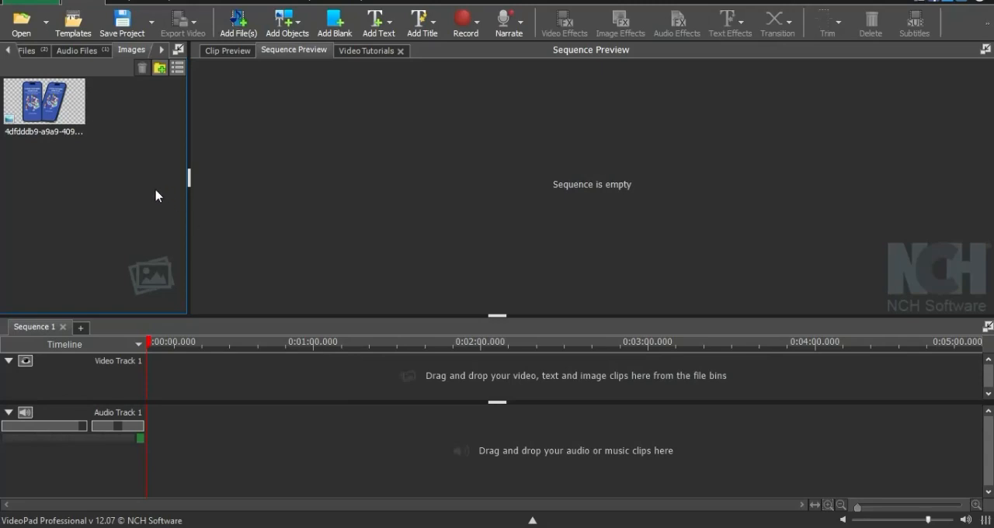
# - Switch to VideoPad and import the QR code image "frame (1)" from the Downloads folder
pyautogui.rightClick(94, 191)
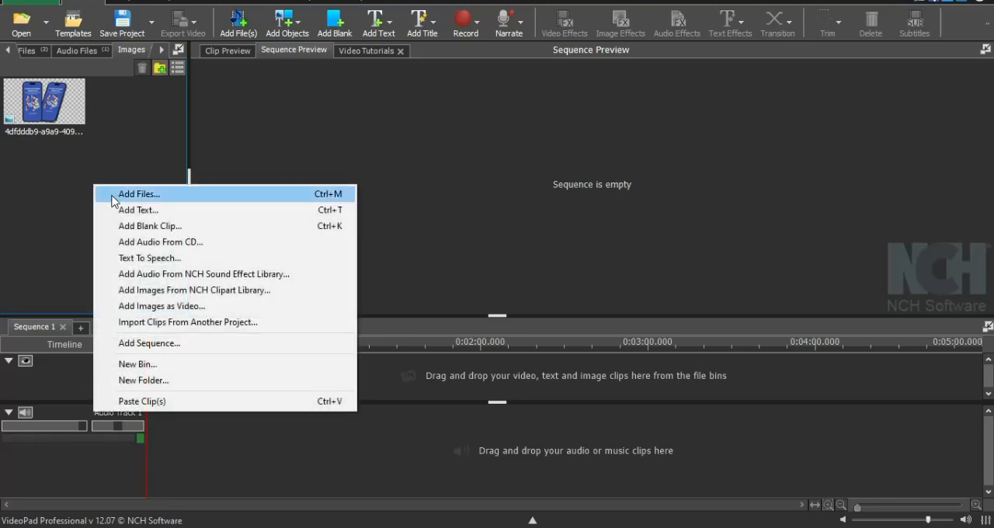
pyautogui.click(112, 196)
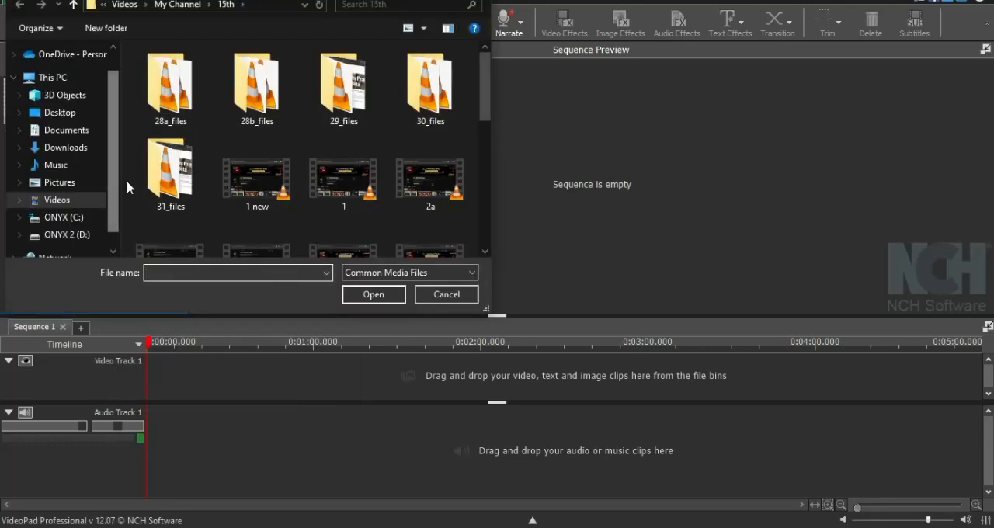
pyautogui.click(68, 149)
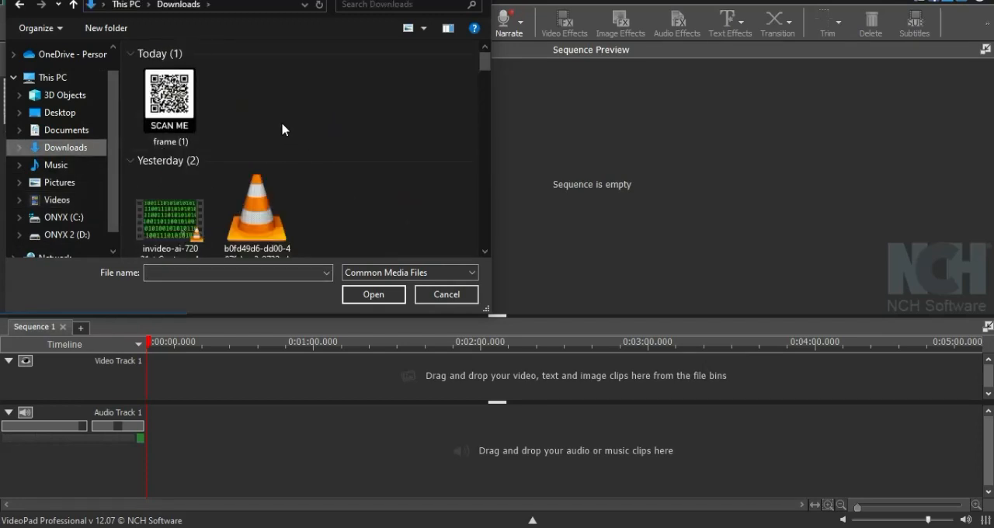
pyautogui.click(183, 113)
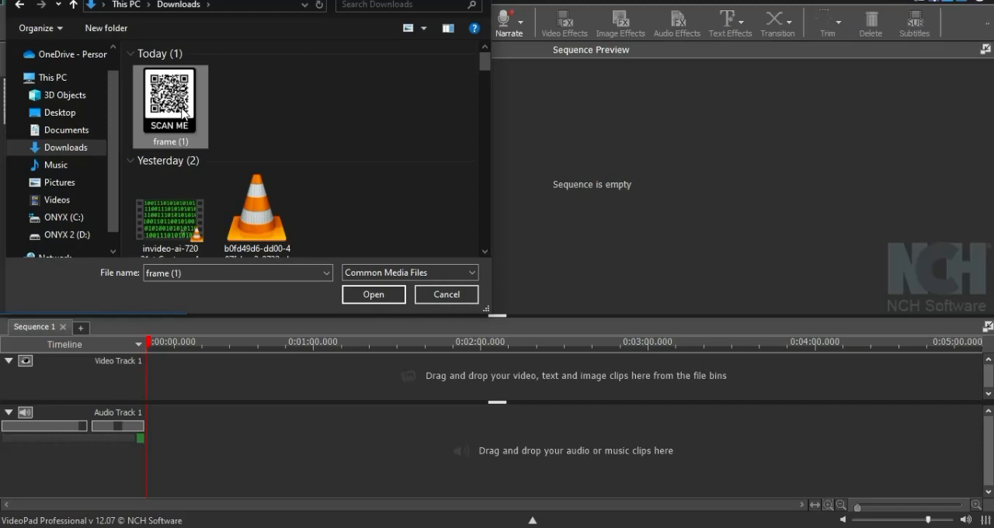
pyautogui.doubleClick(184, 113)
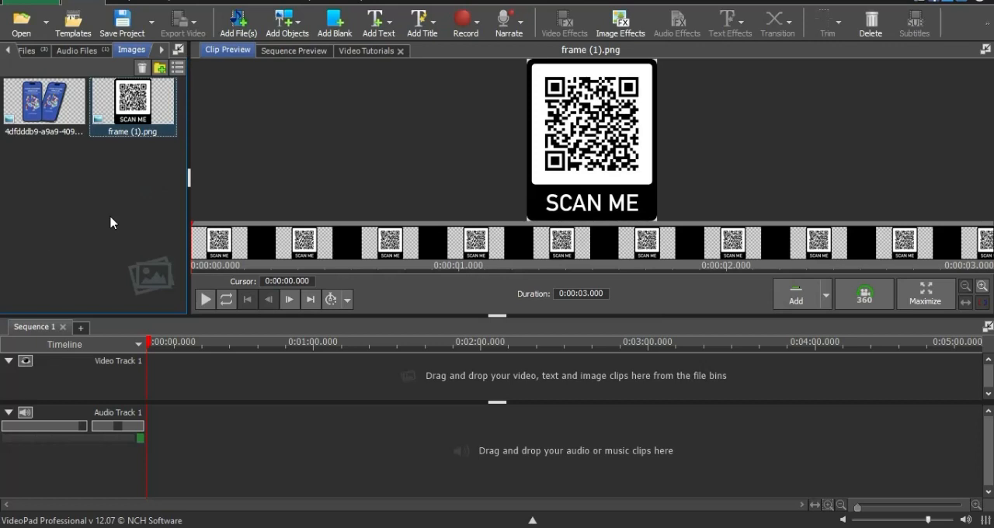
# - Place the invideo-ai-720 video clip at the start of Video Track 1
pyautogui.click(26, 50)
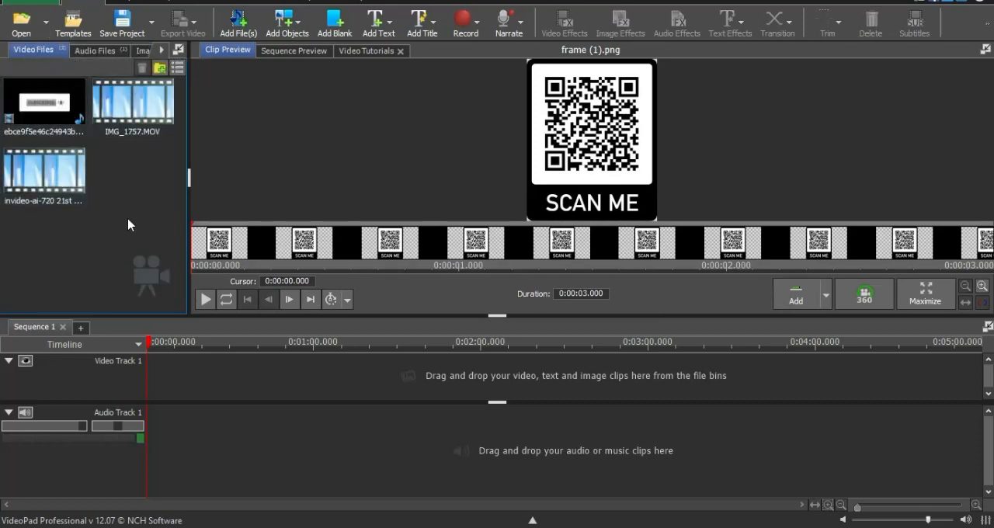
pyautogui.click(70, 177)
pyautogui.moveTo(147, 267); pyautogui.dragTo(208, 370)
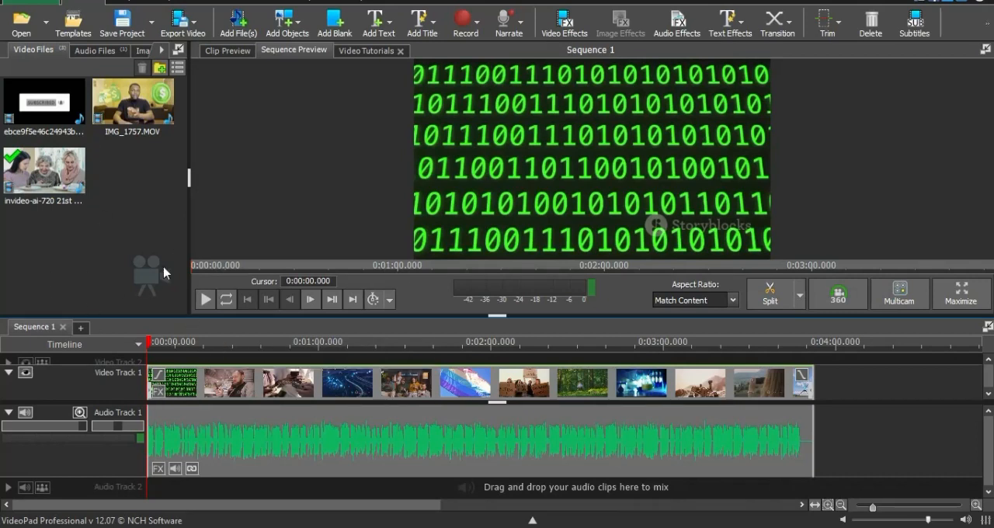
# - Overlay the QR code image on Video Track 2 for the video's full length and shrink it into the picture's upper-right corner
pyautogui.click(131, 50)
pyautogui.moveTo(136, 101)
pyautogui.mouseDown()
pyautogui.moveTo(157, 132)
pyautogui.moveTo(175, 331)
pyautogui.moveTo(152, 361)
pyautogui.mouseUp()
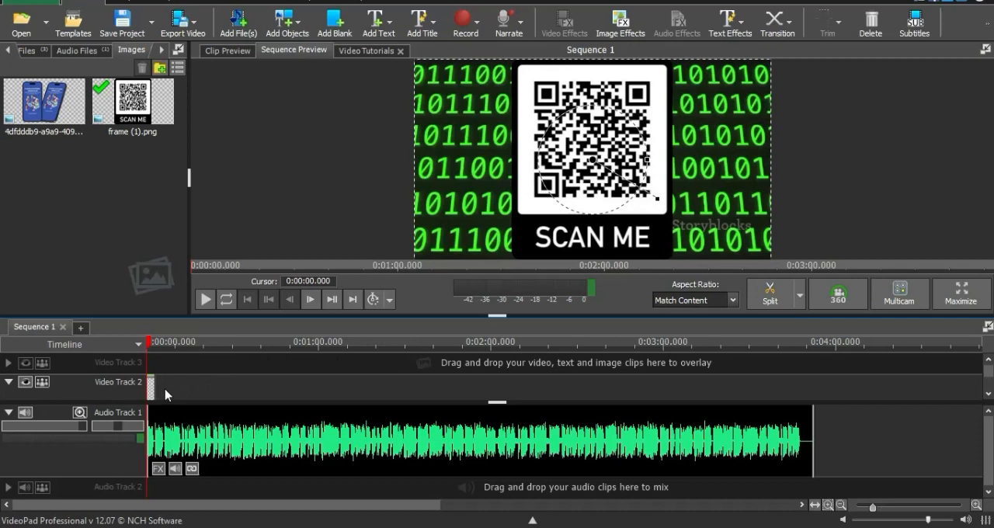
pyautogui.moveTo(157, 393); pyautogui.dragTo(811, 398)
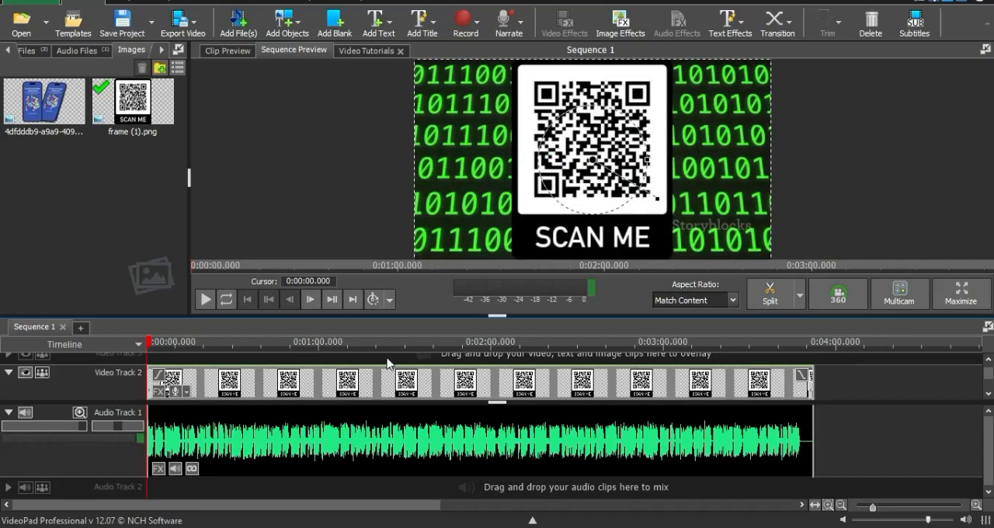
pyautogui.moveTo(656, 200); pyautogui.dragTo(745, 94)
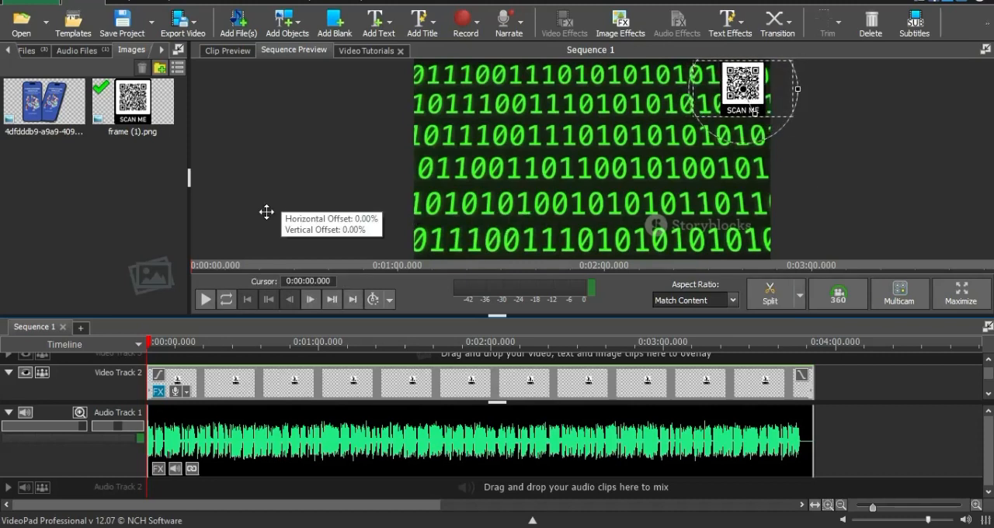
pyautogui.click(39, 298)
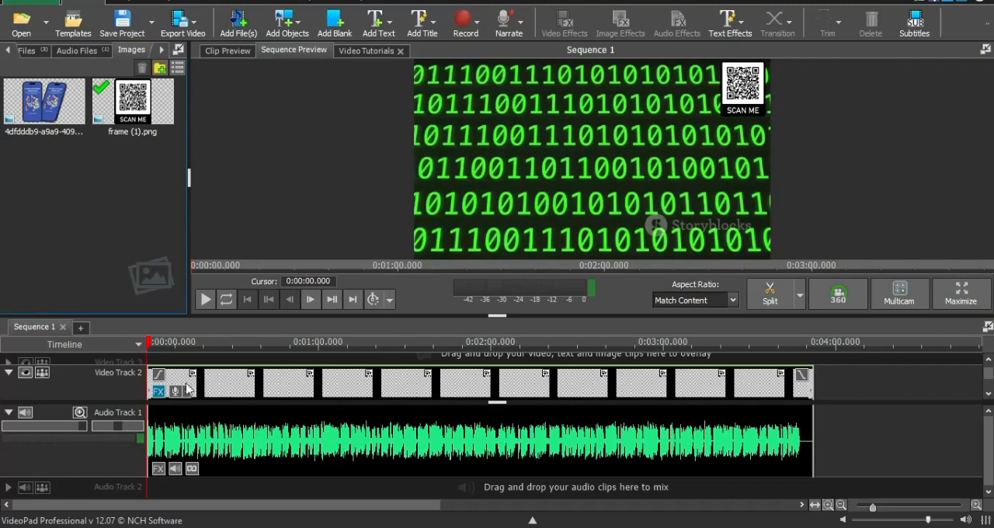
# - Add a text clip reading "Scan Qr Code For A Free Gift Card"
pyautogui.rightClick(105, 204)
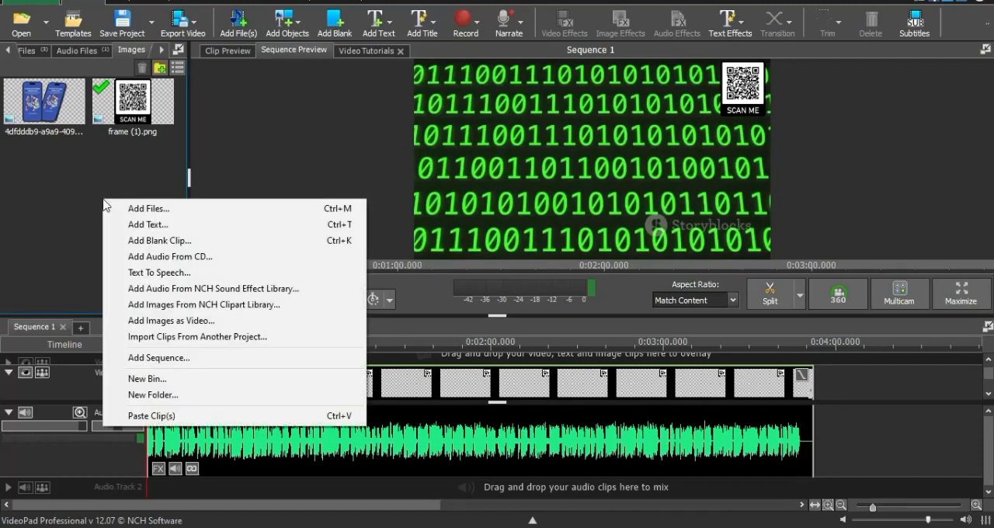
pyautogui.click(142, 225)
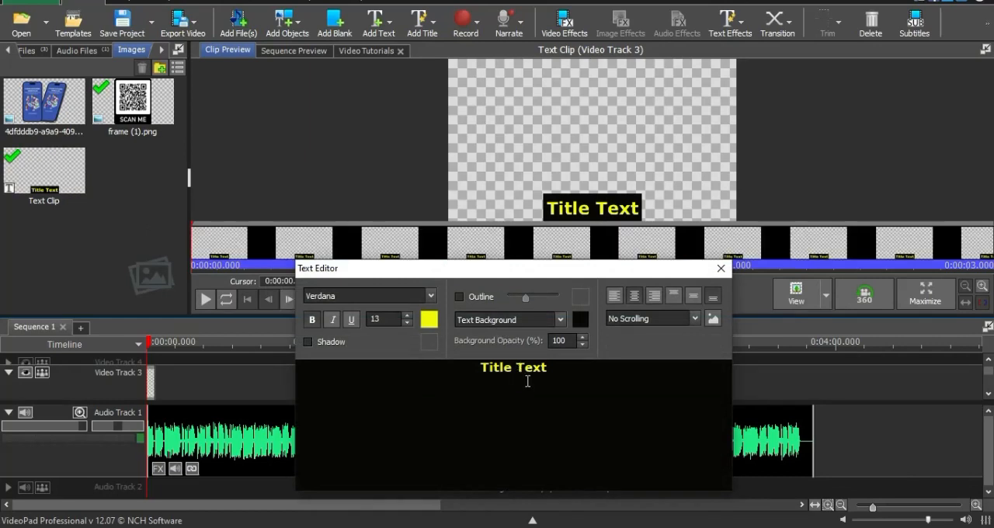
pyautogui.hotkey('ctrl', 'a')
pyautogui.write('Scan Qr Code For A Free Gift Card')
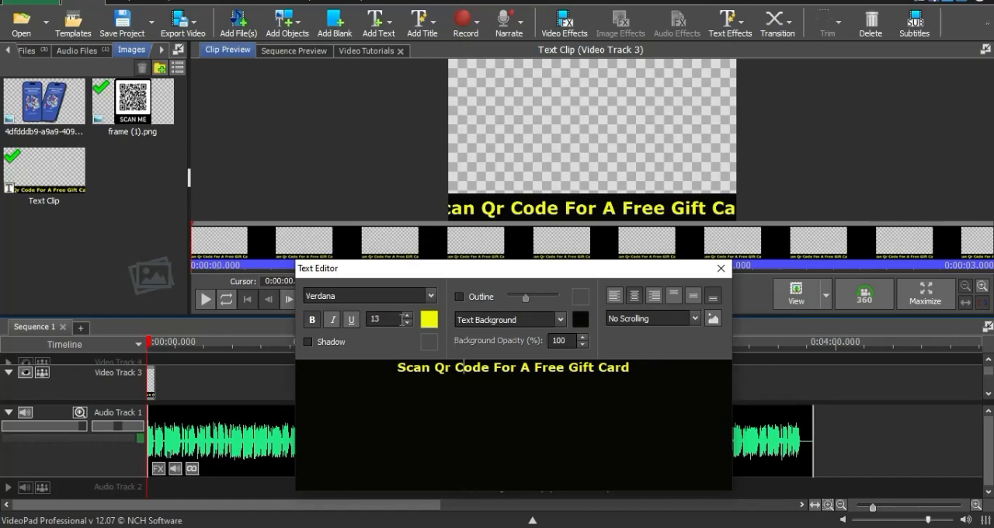
# - Set the whole caption's font size to 11 and close the text editor
pyautogui.click(408, 325)
pyautogui.click(379, 365)
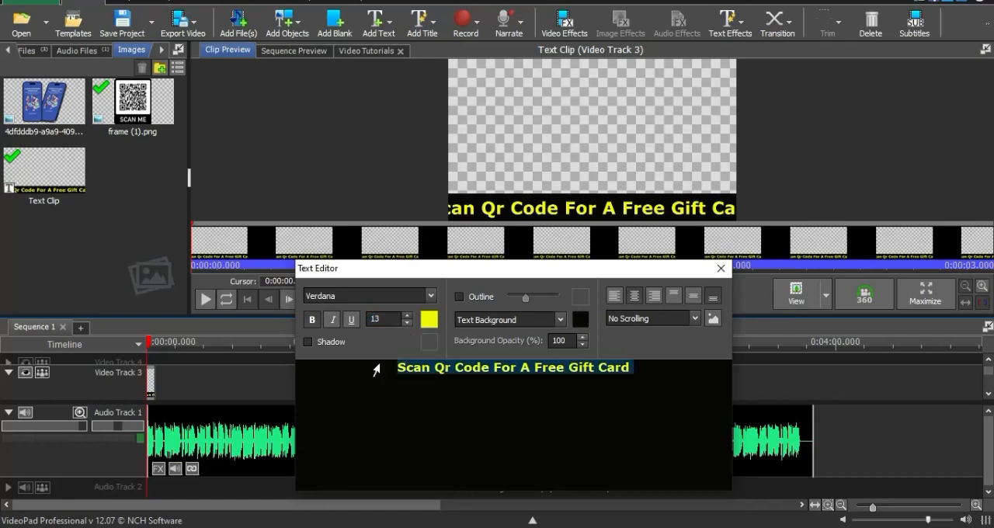
pyautogui.click(407, 323)
pyautogui.click(407, 323)
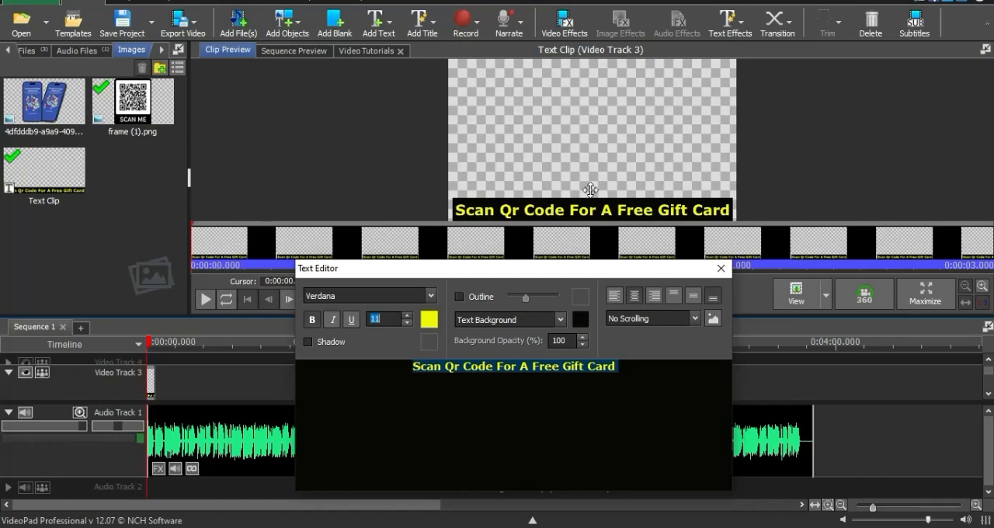
pyautogui.click(98, 283)
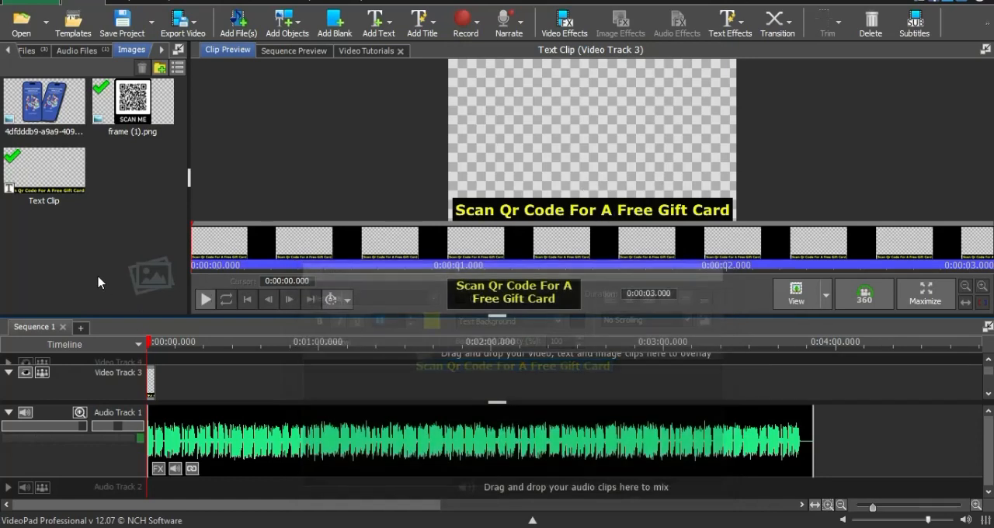
# - Extend the text clip on Video Track 3 to the video's full length and preview the sequence at two points
pyautogui.moveTo(152, 381); pyautogui.dragTo(813, 392)
pyautogui.click(403, 361)
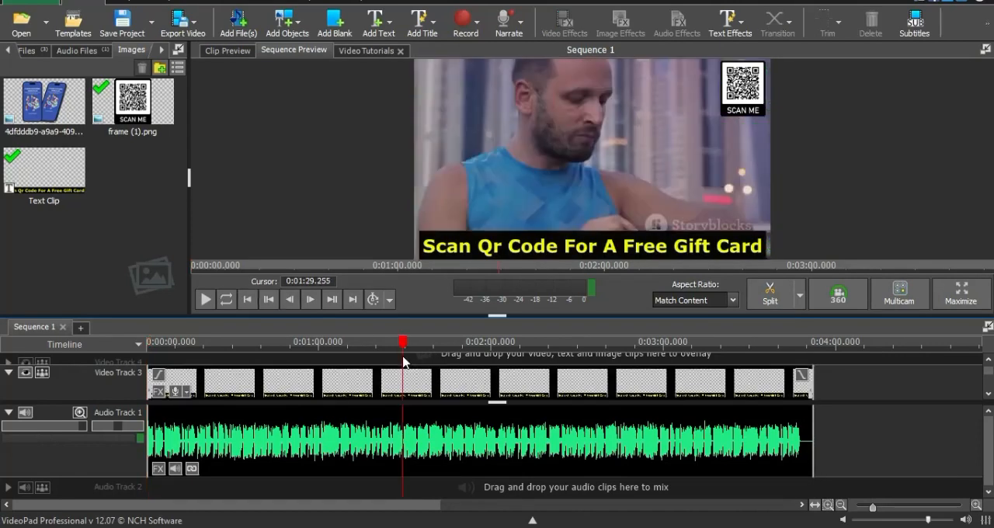
pyautogui.click(336, 343)
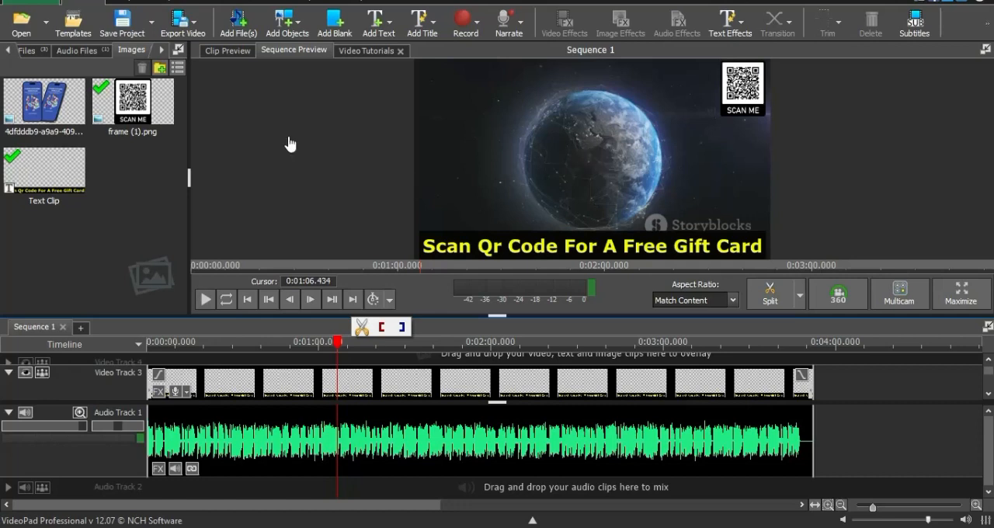
# - Start exporting the sequence as a video file
pyautogui.click(190, 35)
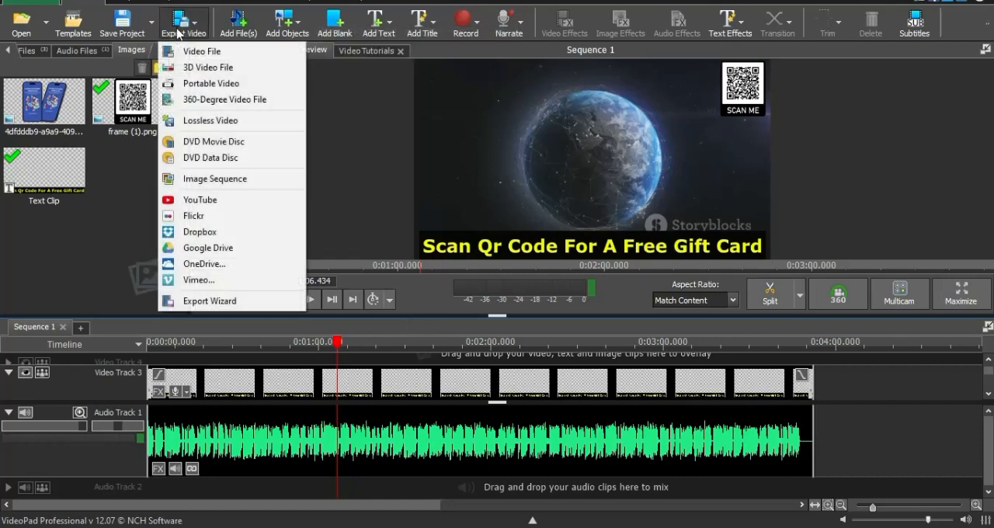
pyautogui.click(200, 51)
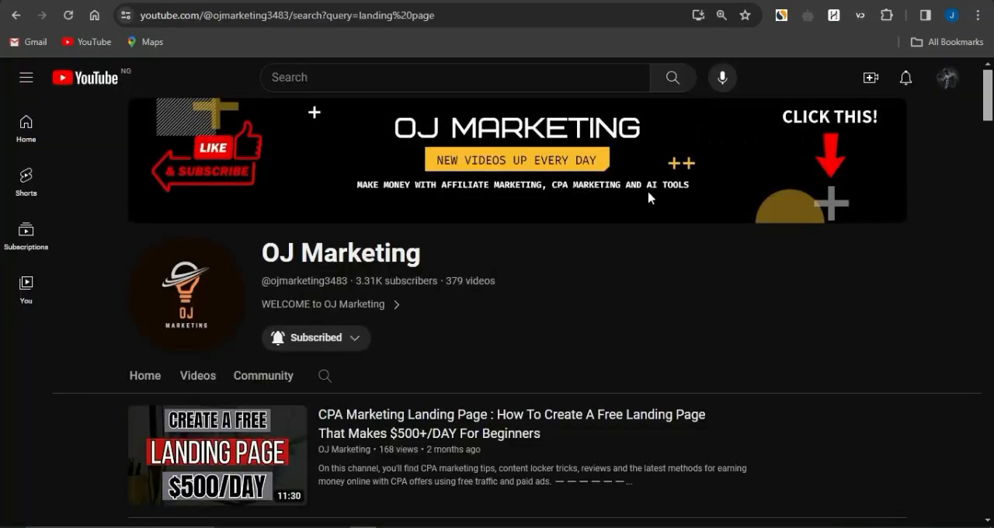
# - Switch to CPAGrip, close the £500 gift card offer's details and look through the gift offers, returning to the search filters
pyautogui.click(591, 303)
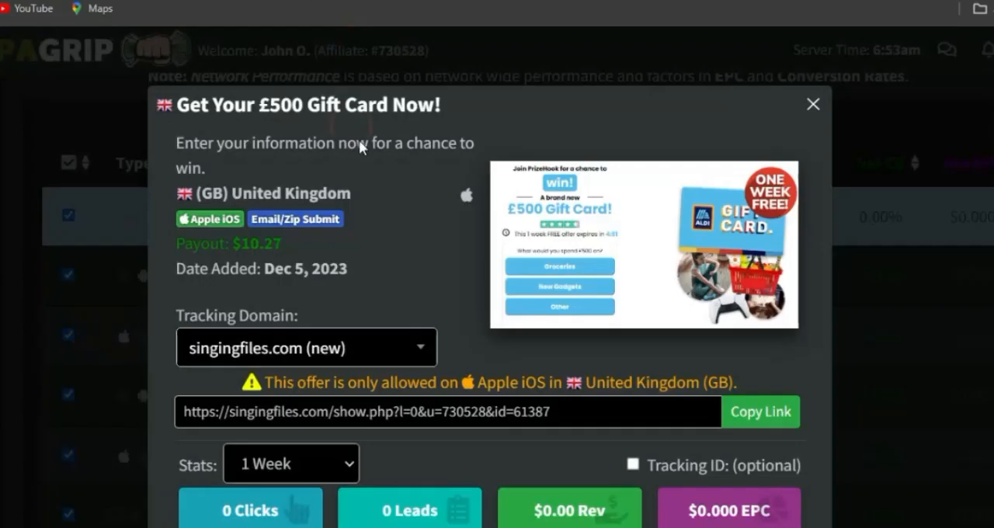
pyautogui.click(812, 104)
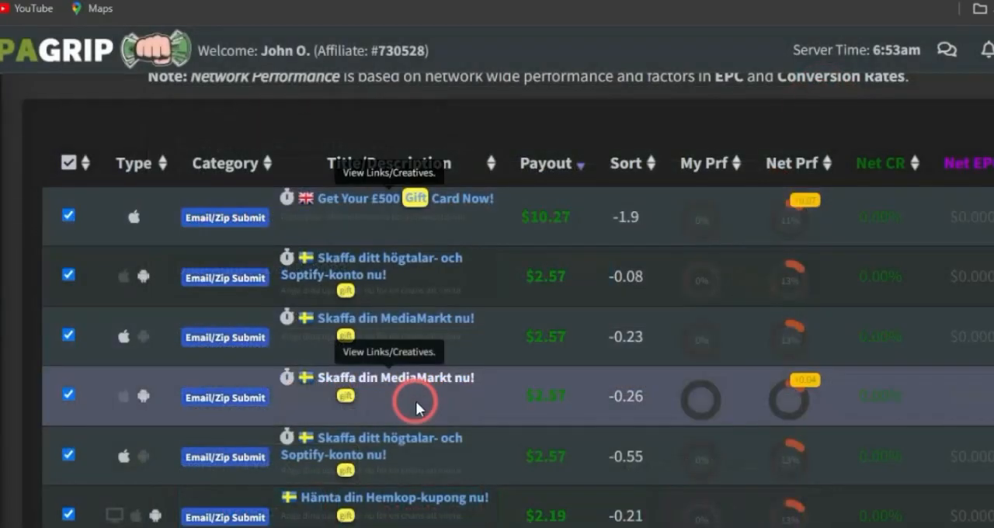
pyautogui.scroll(-2, 414, 399)
pyautogui.scroll(-15, 416, 401)
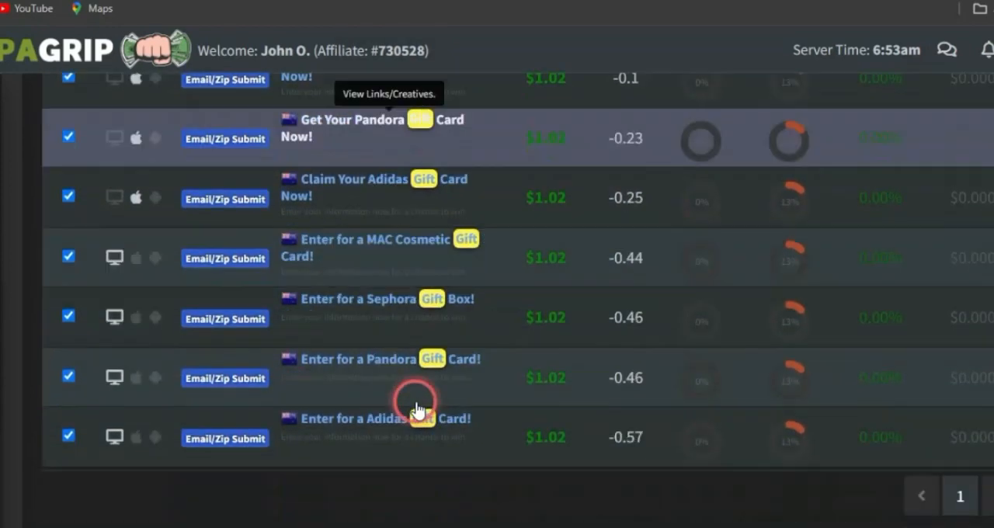
pyautogui.scroll(15, 415, 407)
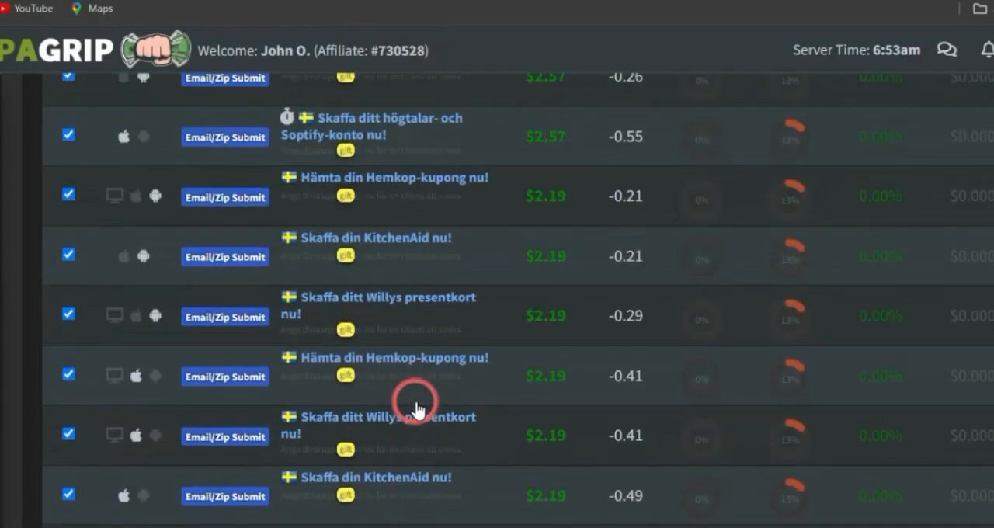
pyautogui.scroll(4, 416, 407)
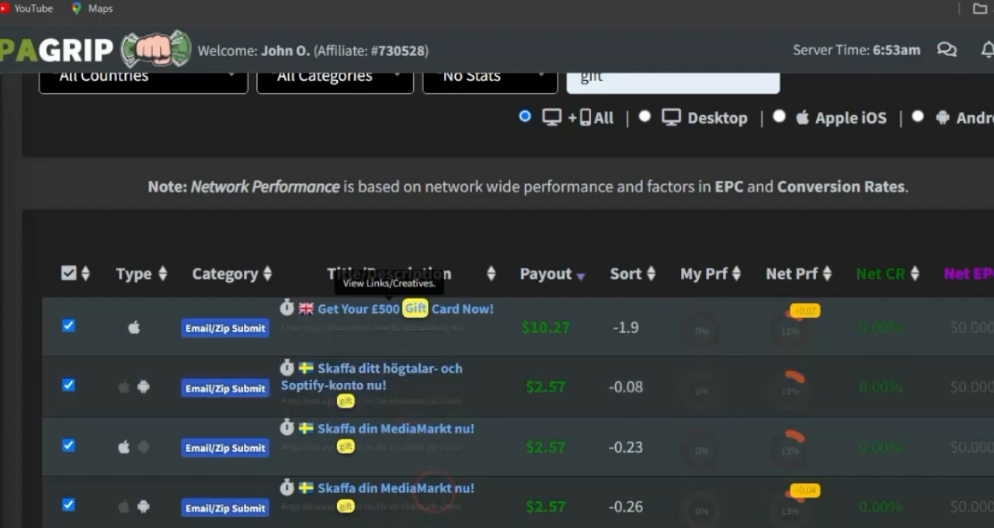
pyautogui.scroll(3, 486, 225)
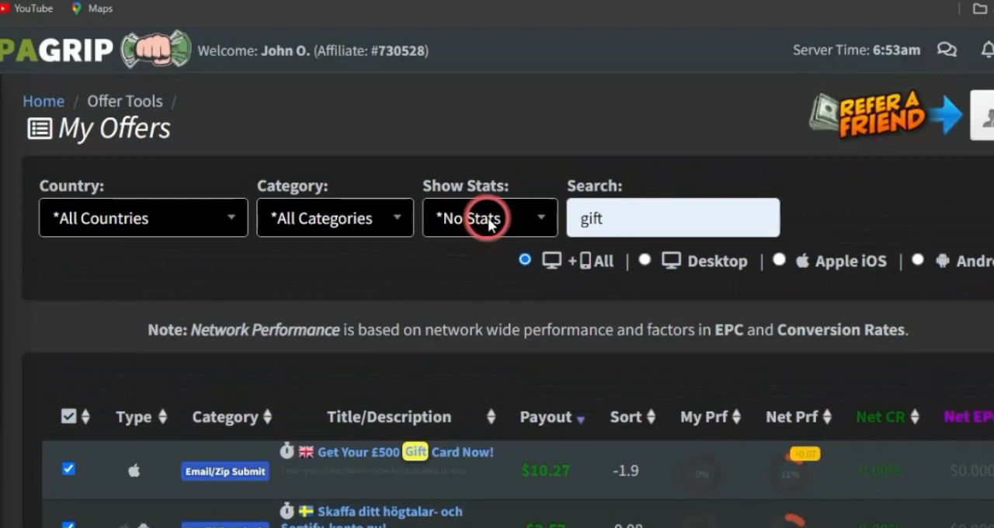